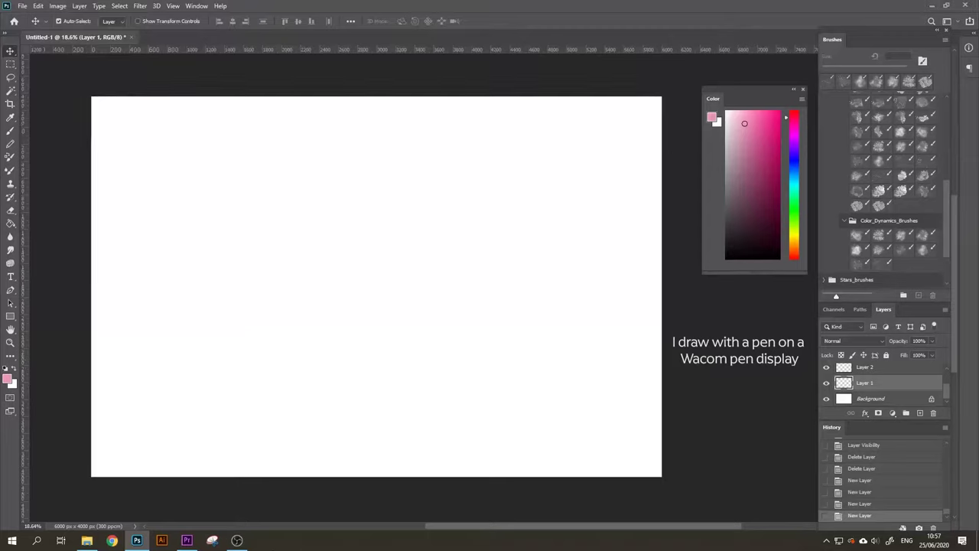
Paint a cyan-blue watercolour wash over the right, upper and left parts of Layer 1, then hide it.
{"action": "left_click", "coordinate": [795, 175]}
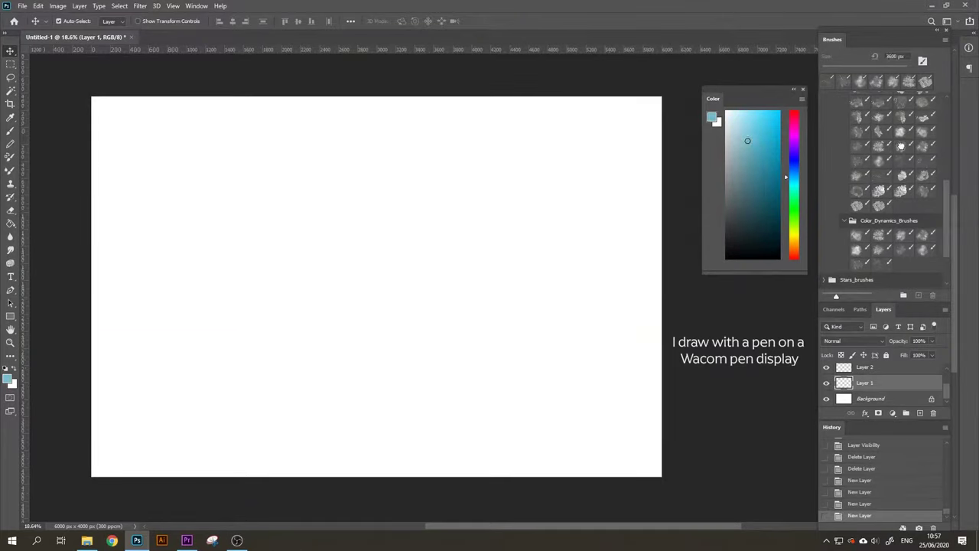
{"action": "mouse_move", "coordinate": [623, 252]}
{"action": "left_mouse_down"}
{"action": "mouse_move", "coordinate": [608, 306]}
{"action": "mouse_move", "coordinate": [570, 359]}
{"action": "mouse_move", "coordinate": [459, 382]}
{"action": "mouse_move", "coordinate": [390, 459]}
{"action": "mouse_move", "coordinate": [200, 337]}
{"action": "mouse_move", "coordinate": [197, 413]}
{"action": "left_mouse_up"}
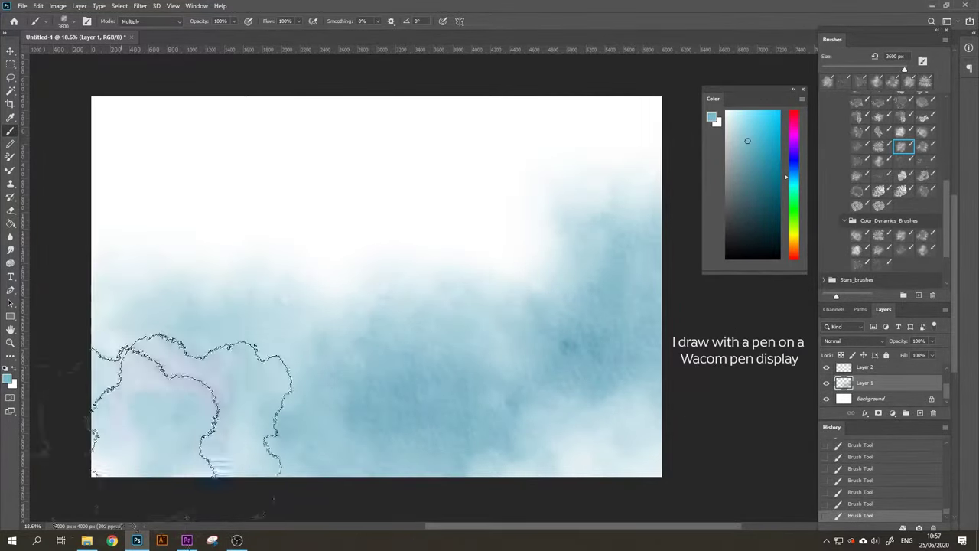
{"action": "left_click", "coordinate": [903, 175]}
{"action": "mouse_move", "coordinate": [612, 168]}
{"action": "left_mouse_down"}
{"action": "mouse_move", "coordinate": [657, 153]}
{"action": "mouse_move", "coordinate": [635, 260]}
{"action": "mouse_move", "coordinate": [581, 337]}
{"action": "left_mouse_up"}
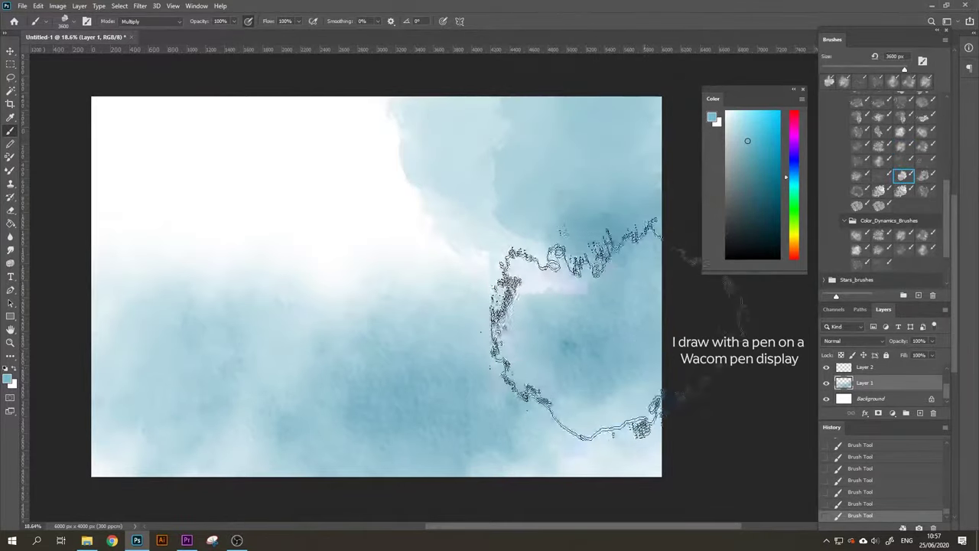
{"action": "left_click", "coordinate": [923, 175]}
{"action": "mouse_move", "coordinate": [276, 142]}
{"action": "left_mouse_down"}
{"action": "mouse_move", "coordinate": [344, 169]}
{"action": "mouse_move", "coordinate": [196, 180]}
{"action": "mouse_move", "coordinate": [176, 260]}
{"action": "mouse_move", "coordinate": [241, 245]}
{"action": "mouse_move", "coordinate": [184, 356]}
{"action": "left_mouse_up"}
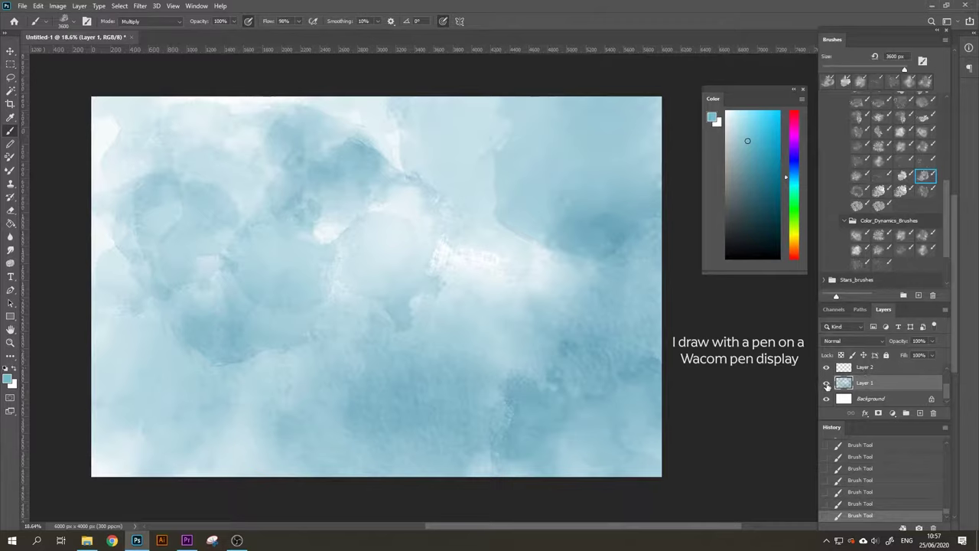
{"action": "left_click_drag", "start_coordinate": [833, 382], "coordinate": [845, 371]}
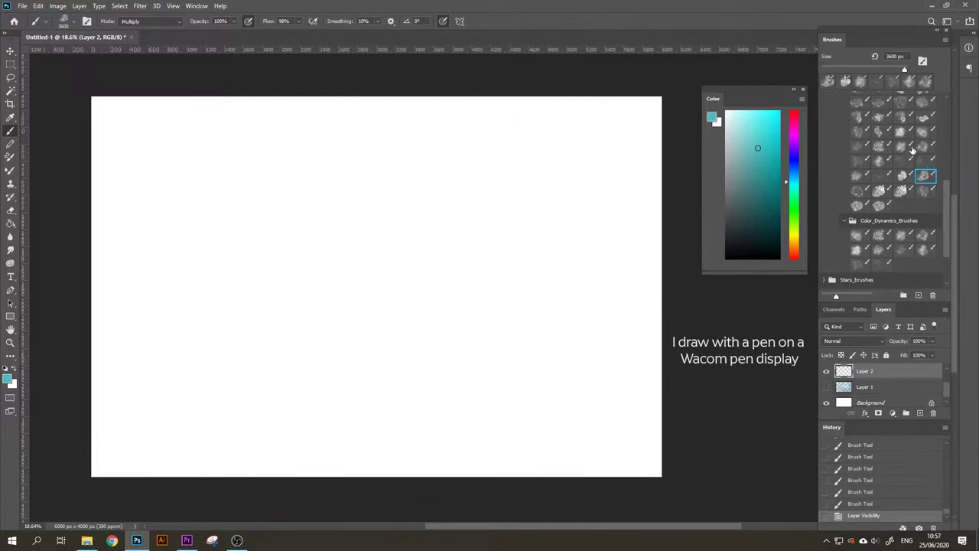
Paint a cyan watercolour wash over the right, left and middle of Layer 2.
{"action": "left_click_drag", "start_coordinate": [568, 153], "coordinate": [504, 467]}
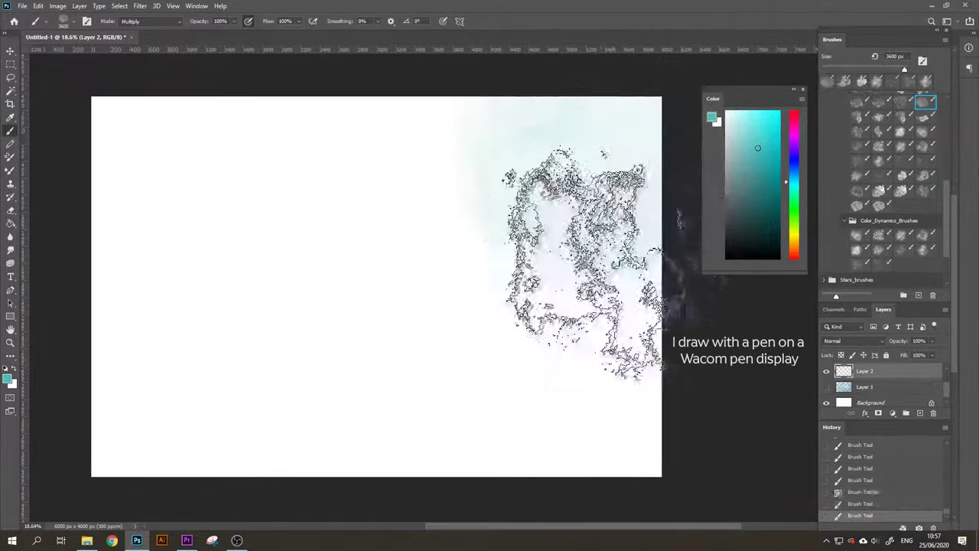
{"action": "left_click", "coordinate": [763, 133]}
{"action": "left_click_drag", "start_coordinate": [328, 360], "coordinate": [383, 421]}
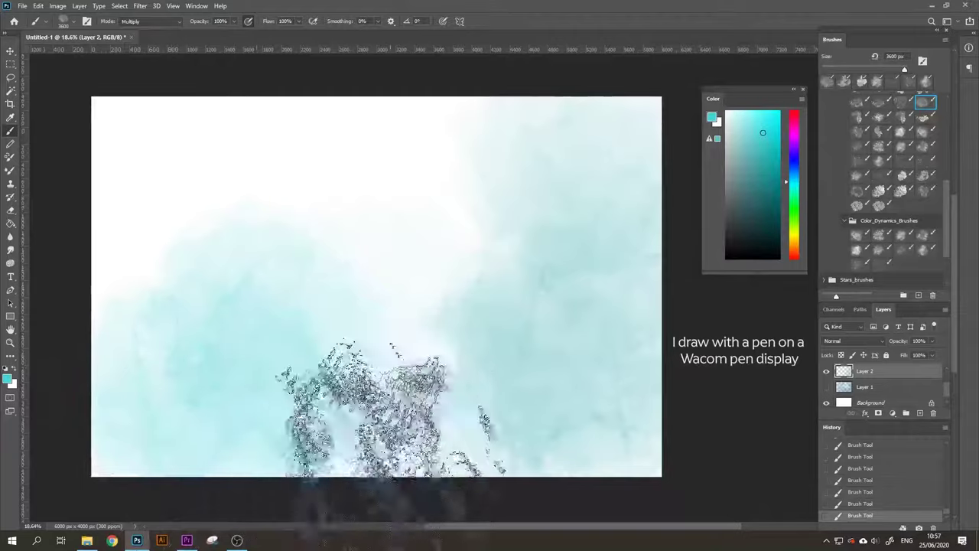
Add a yellow watercolour wash to the upper left, then hide Layer 2.
{"action": "left_click_drag", "start_coordinate": [787, 186], "coordinate": [791, 235]}
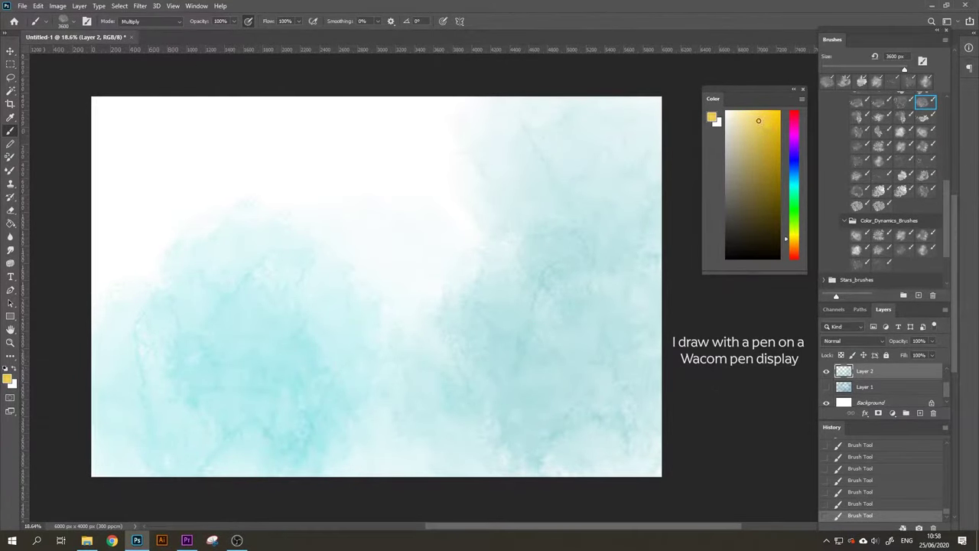
{"action": "left_click", "coordinate": [856, 102]}
{"action": "left_click_drag", "start_coordinate": [416, 110], "coordinate": [165, 153]}
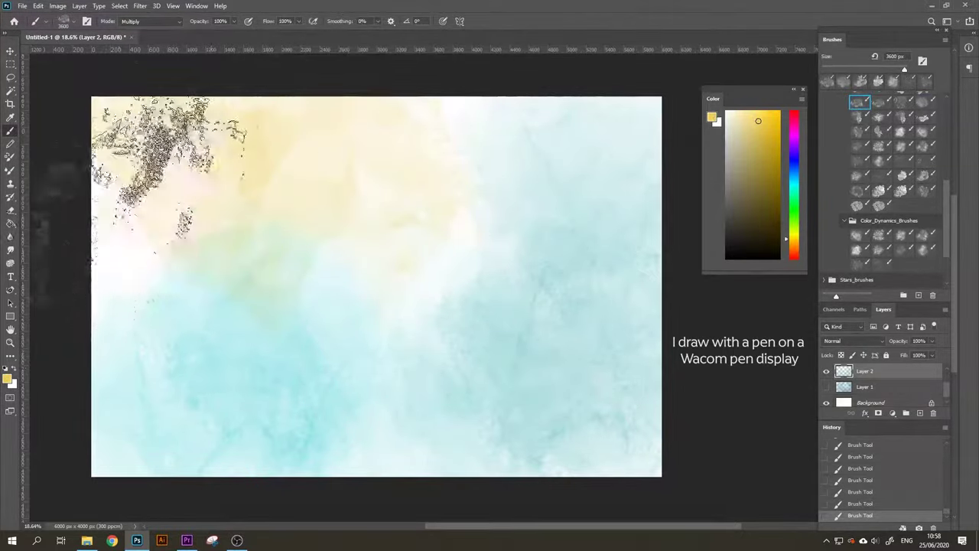
{"action": "left_click", "coordinate": [826, 386]}
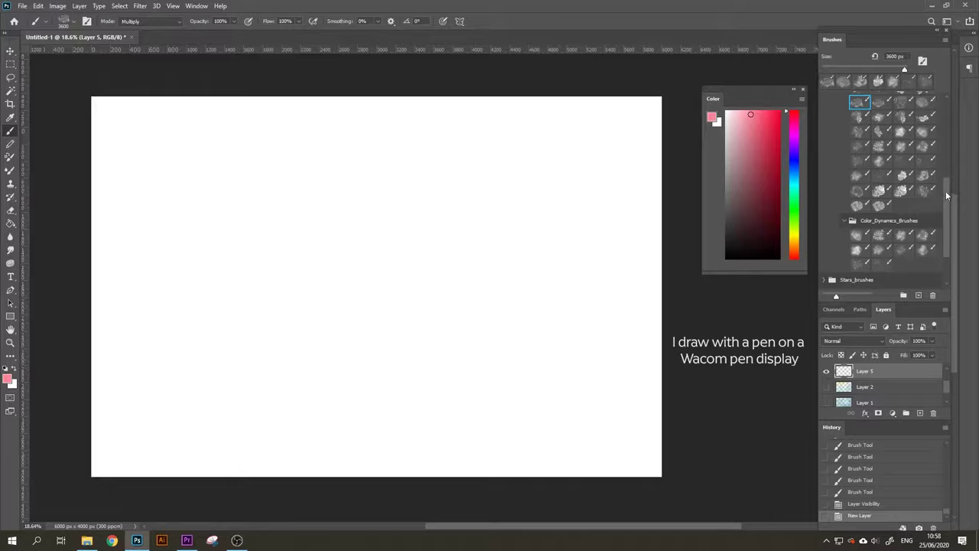
Paint a pink watercolour wash over the right, lower-left and upper-middle areas of Layer 5.
{"action": "scroll", "coordinate": [918, 176], "scroll_direction": "up", "scroll_amount": 5}
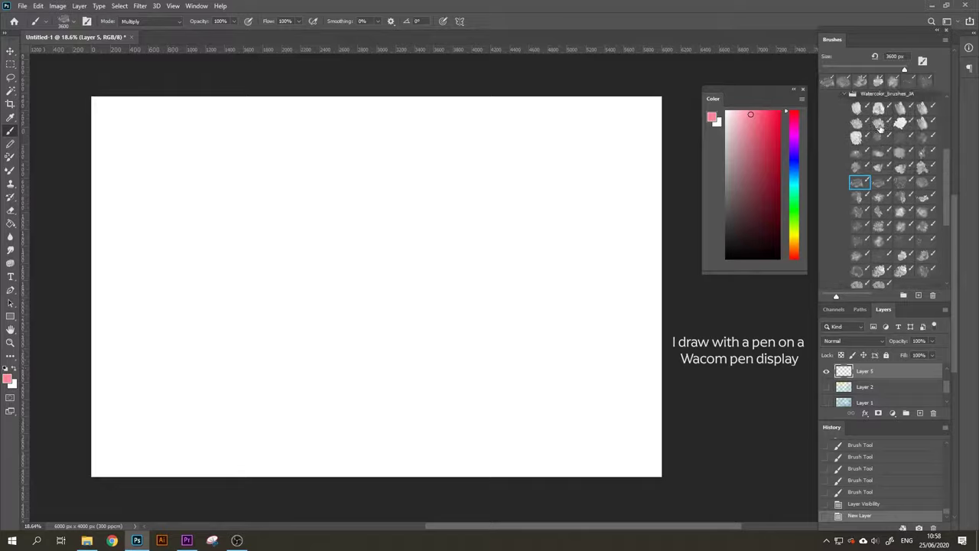
{"action": "left_click", "coordinate": [880, 123]}
{"action": "mouse_move", "coordinate": [589, 199]}
{"action": "left_mouse_down"}
{"action": "mouse_move", "coordinate": [566, 268]}
{"action": "mouse_move", "coordinate": [574, 337]}
{"action": "mouse_move", "coordinate": [546, 383]}
{"action": "mouse_move", "coordinate": [471, 447]}
{"action": "mouse_move", "coordinate": [432, 459]}
{"action": "left_mouse_up"}
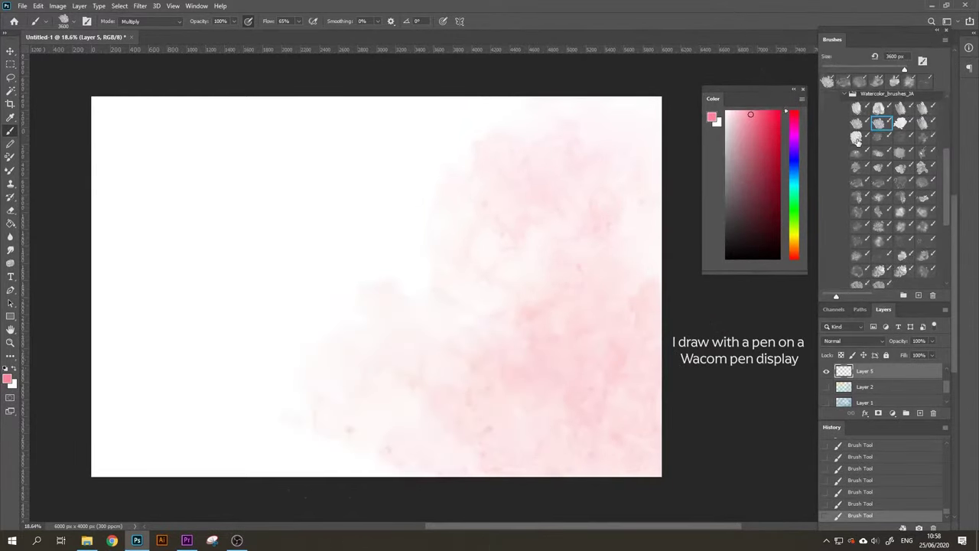
{"action": "left_click", "coordinate": [857, 140]}
{"action": "mouse_move", "coordinate": [253, 360]}
{"action": "left_mouse_down"}
{"action": "mouse_move", "coordinate": [214, 382]}
{"action": "mouse_move", "coordinate": [176, 428]}
{"action": "left_mouse_up"}
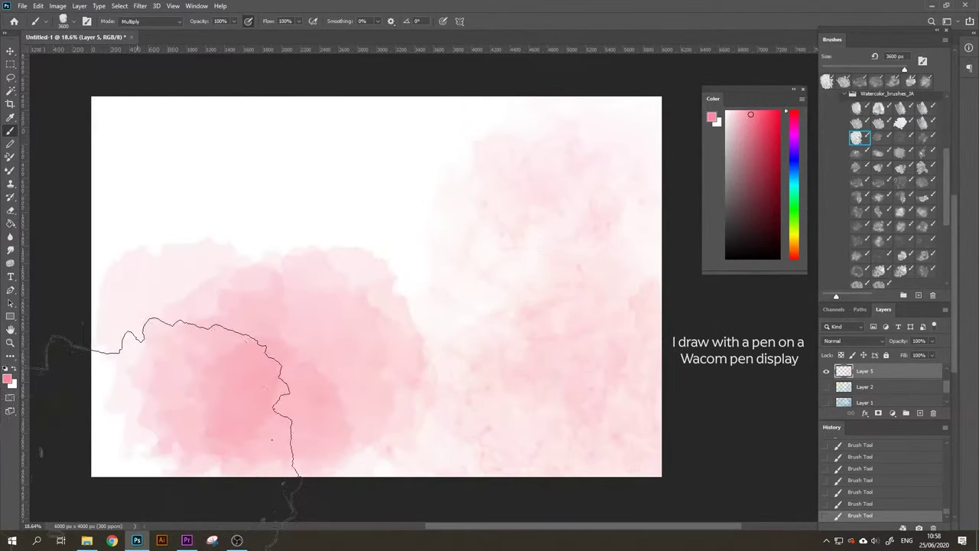
{"action": "left_click", "coordinate": [880, 181]}
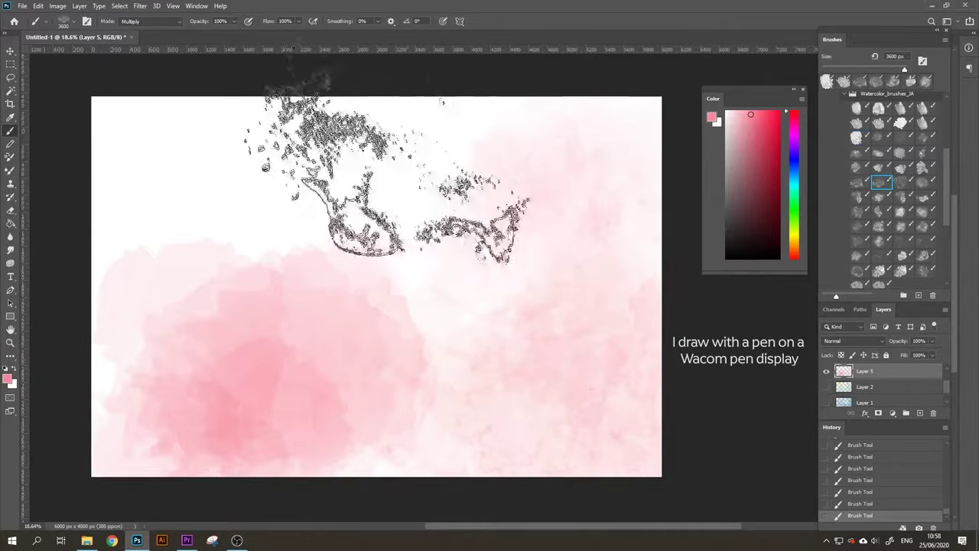
{"action": "mouse_move", "coordinate": [393, 175]}
{"action": "left_mouse_down"}
{"action": "mouse_move", "coordinate": [350, 252]}
{"action": "mouse_move", "coordinate": [168, 207]}
{"action": "mouse_move", "coordinate": [174, 328]}
{"action": "left_mouse_up"}
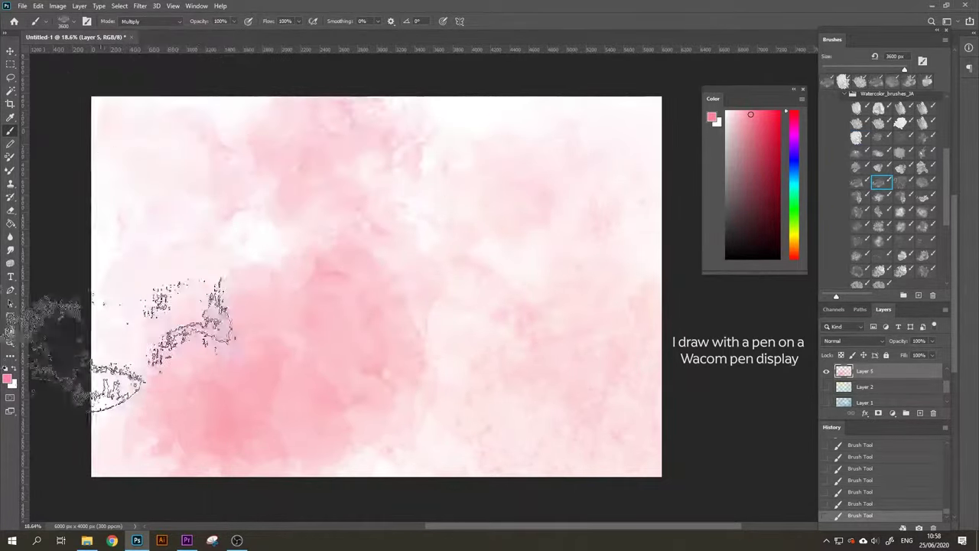
Add pink blotches and spatter along the right and lower canvas, then hide Layer 5.
{"action": "mouse_move", "coordinate": [646, 436]}
{"action": "left_mouse_down"}
{"action": "mouse_move", "coordinate": [704, 352]}
{"action": "mouse_move", "coordinate": [559, 196]}
{"action": "mouse_move", "coordinate": [623, 164]}
{"action": "left_mouse_up"}
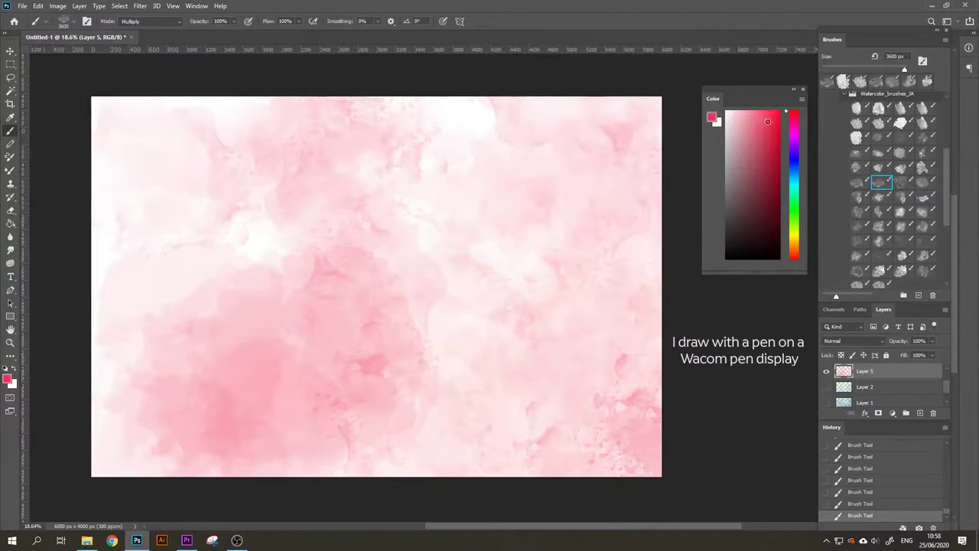
{"action": "left_click_drag", "start_coordinate": [612, 426], "coordinate": [535, 344]}
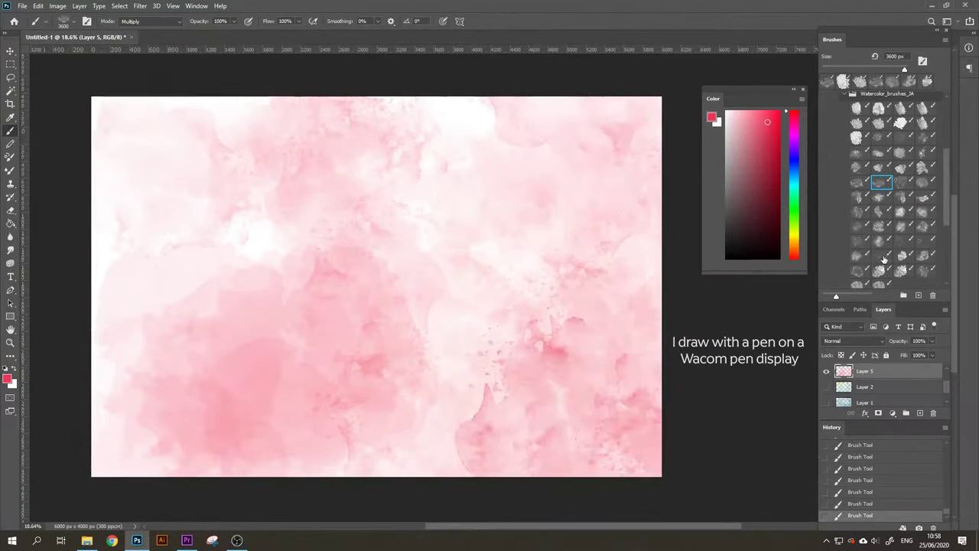
{"action": "left_click_drag", "start_coordinate": [589, 363], "coordinate": [551, 459]}
{"action": "left_click_drag", "start_coordinate": [230, 429], "coordinate": [153, 360]}
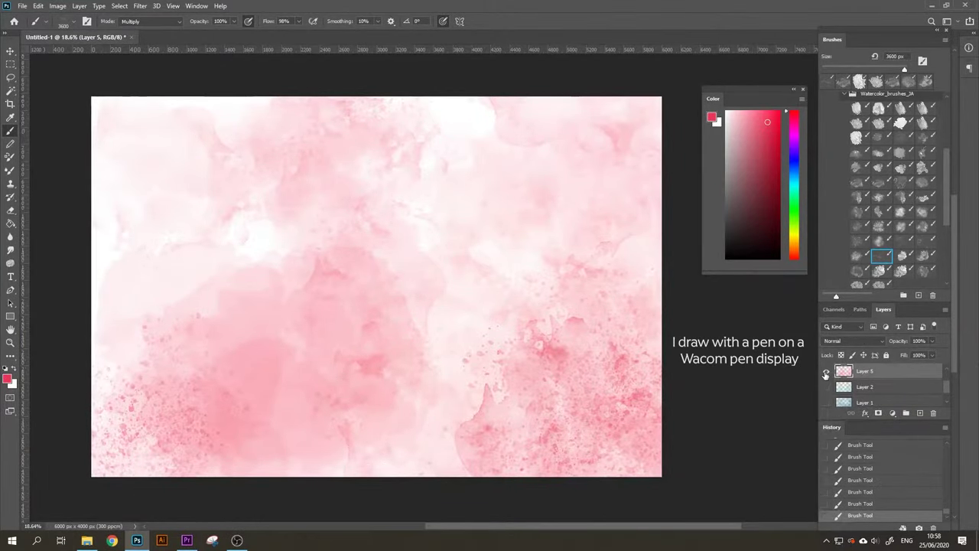
{"action": "left_click", "coordinate": [826, 371]}
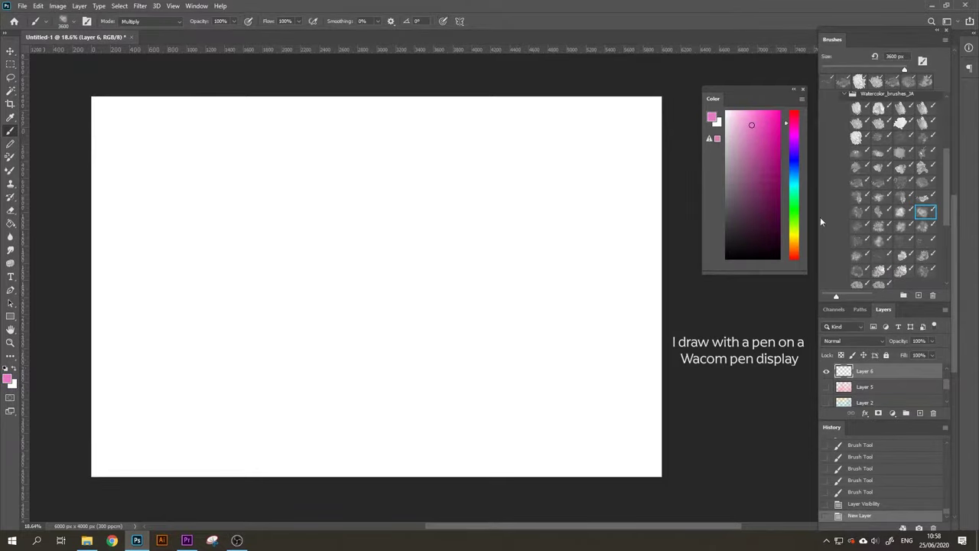
Paint soft pink watercolour over the right, upper-middle and upper-left areas of Layer 6.
{"action": "mouse_move", "coordinate": [590, 284]}
{"action": "left_mouse_down"}
{"action": "mouse_move", "coordinate": [539, 429]}
{"action": "mouse_move", "coordinate": [512, 405]}
{"action": "mouse_move", "coordinate": [428, 429]}
{"action": "left_mouse_up"}
{"action": "scroll", "coordinate": [947, 223], "scroll_direction": "down", "scroll_amount": 3}
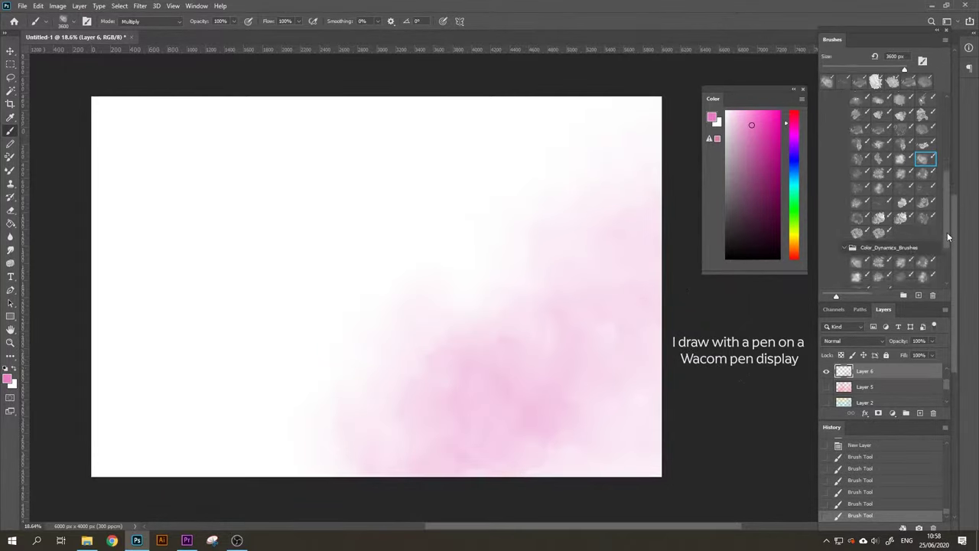
{"action": "left_click", "coordinate": [924, 247]}
{"action": "mouse_move", "coordinate": [356, 283]}
{"action": "left_mouse_down"}
{"action": "mouse_move", "coordinate": [318, 359]}
{"action": "mouse_move", "coordinate": [222, 367]}
{"action": "mouse_move", "coordinate": [130, 398]}
{"action": "left_mouse_up"}
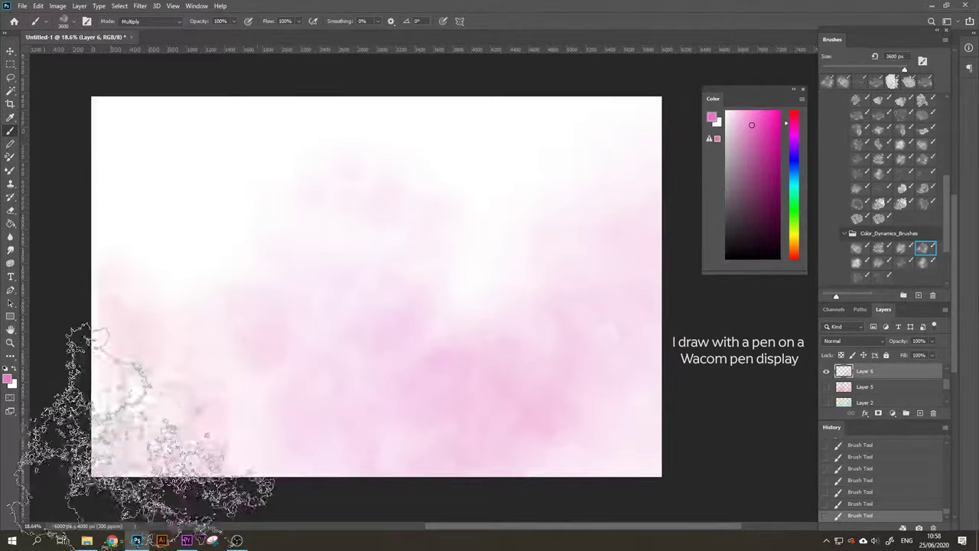
{"action": "left_click", "coordinate": [878, 261]}
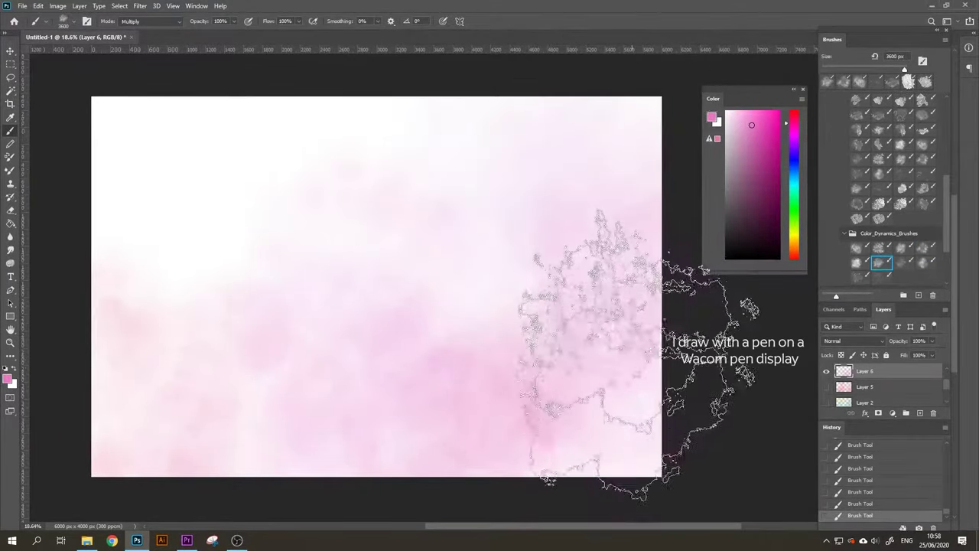
{"action": "mouse_move", "coordinate": [287, 199]}
{"action": "left_mouse_down"}
{"action": "mouse_move", "coordinate": [344, 184]}
{"action": "mouse_move", "coordinate": [272, 199]}
{"action": "mouse_move", "coordinate": [179, 352]}
{"action": "left_mouse_up"}
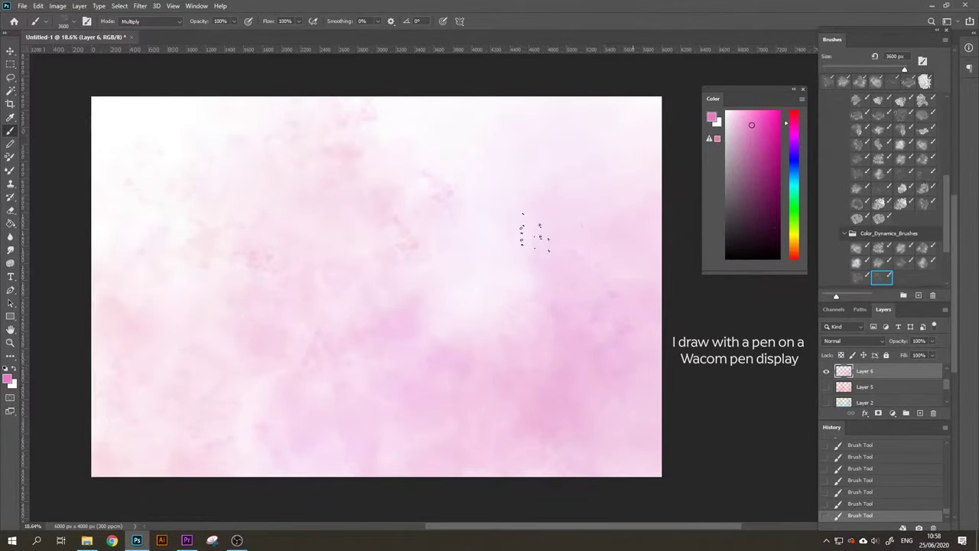
Deepen the pink in the lower right and across the right and lower canvas.
{"action": "left_click", "coordinate": [857, 219]}
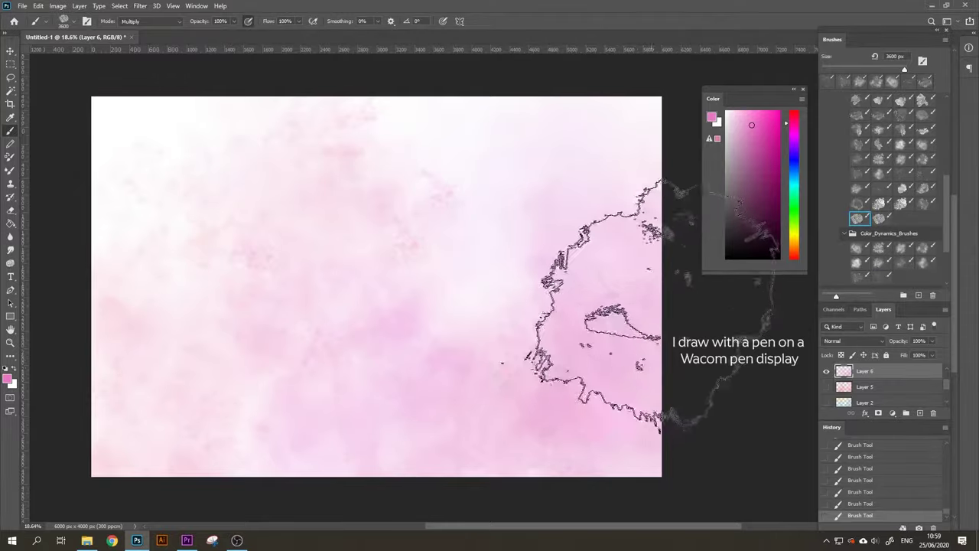
{"action": "left_click_drag", "start_coordinate": [596, 305], "coordinate": [627, 413]}
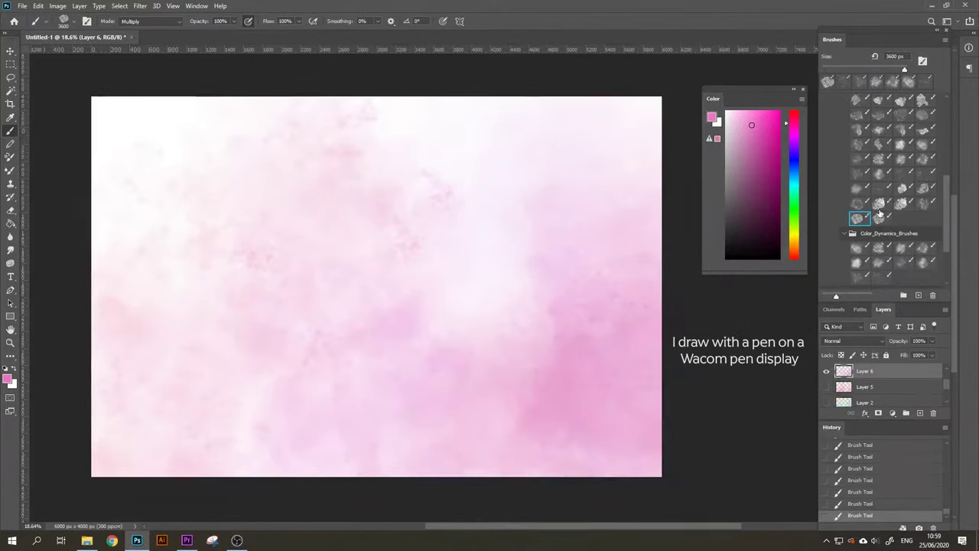
{"action": "left_click", "coordinate": [879, 203]}
{"action": "mouse_move", "coordinate": [612, 153]}
{"action": "left_mouse_down"}
{"action": "mouse_move", "coordinate": [612, 252]}
{"action": "mouse_move", "coordinate": [470, 361]}
{"action": "mouse_move", "coordinate": [349, 389]}
{"action": "mouse_move", "coordinate": [352, 397]}
{"action": "left_mouse_up"}
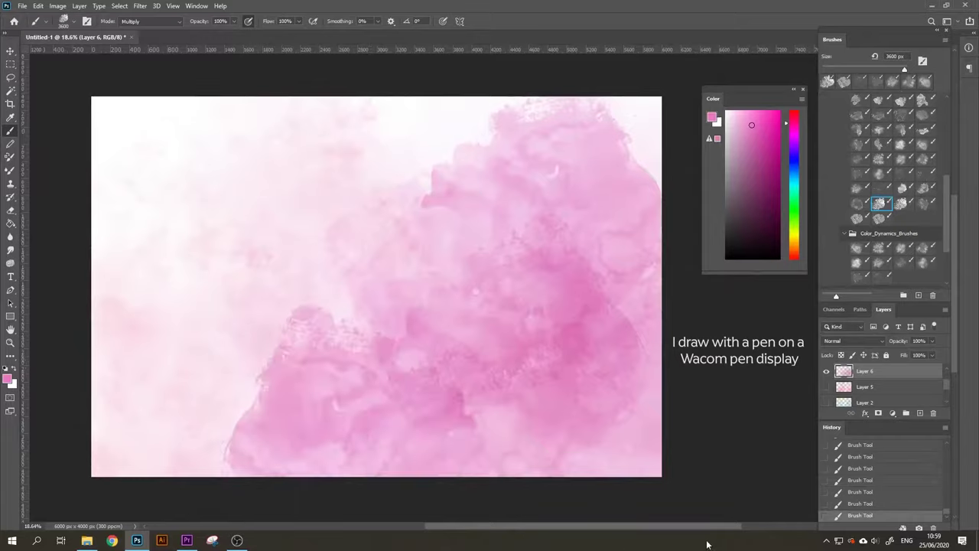
Undo the deep-pink strokes, repaint them on the right and lower left, then hide Layer 6.
{"action": "key", "text": "ctrl+z"}
{"action": "key", "text": "ctrl+z"}
{"action": "key", "text": "ctrl+z"}
{"action": "key", "text": "ctrl+z"}
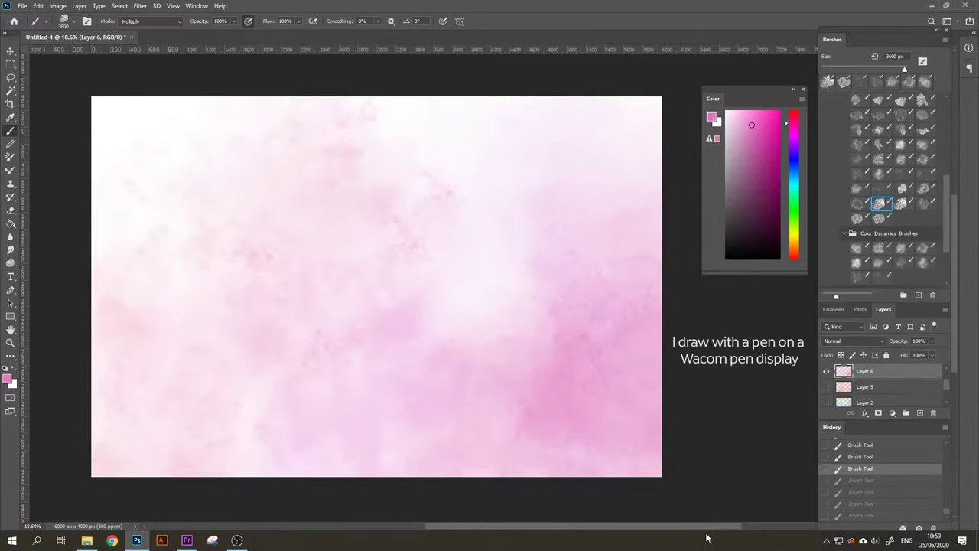
{"action": "mouse_move", "coordinate": [611, 229]}
{"action": "left_mouse_down"}
{"action": "mouse_move", "coordinate": [596, 398]}
{"action": "mouse_move", "coordinate": [536, 428]}
{"action": "left_mouse_up"}
{"action": "left_click_drag", "start_coordinate": [229, 367], "coordinate": [176, 467]}
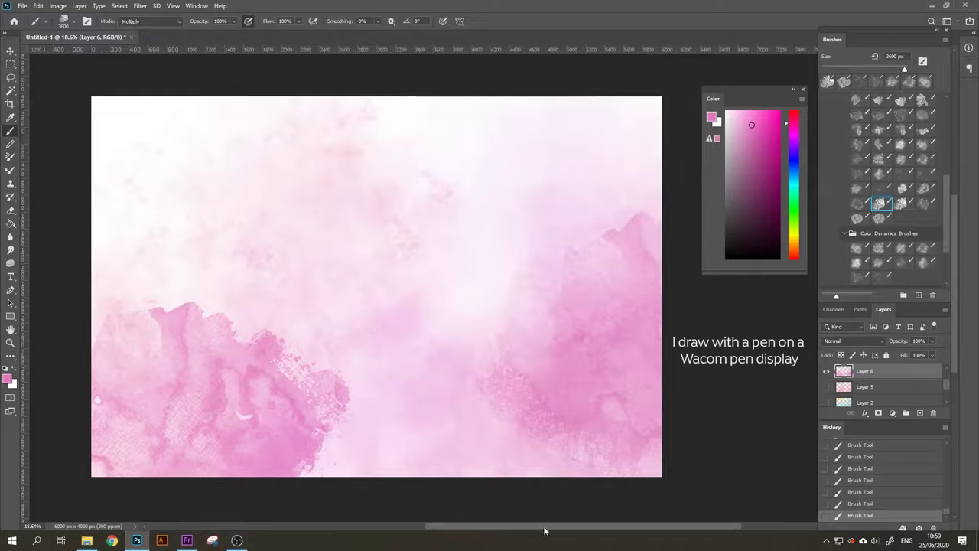
{"action": "left_click", "coordinate": [826, 372]}
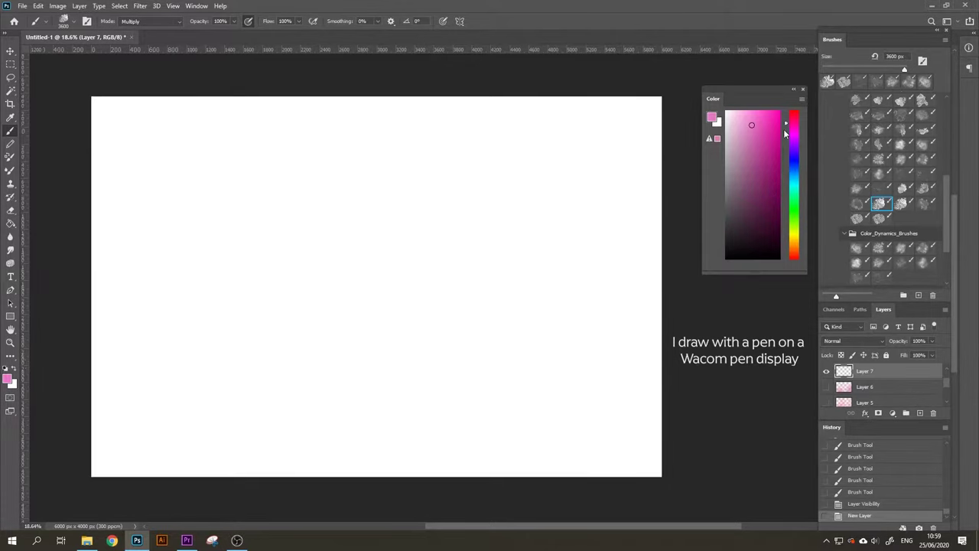
Stamp light blue watercolour on Layer 7's right side, centre-left, left edge and upper right.
{"action": "left_click", "coordinate": [751, 121]}
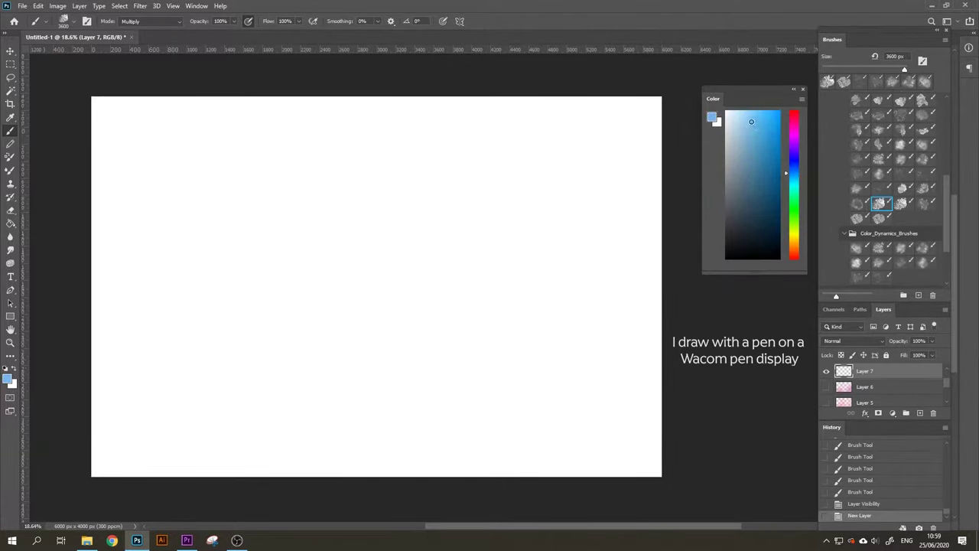
{"action": "left_click", "coordinate": [879, 113]}
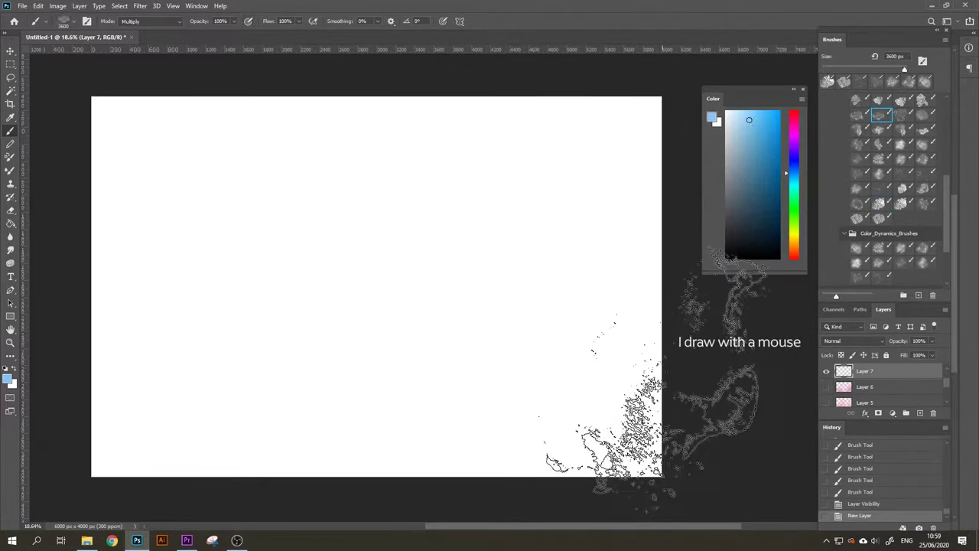
{"action": "left_click", "coordinate": [596, 344]}
{"action": "left_click", "coordinate": [566, 398]}
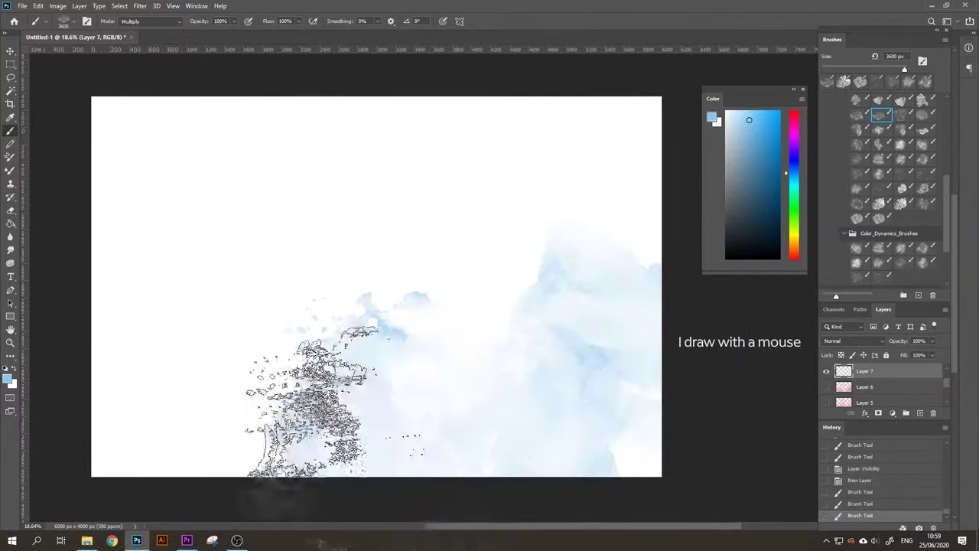
{"action": "left_click", "coordinate": [252, 375]}
{"action": "left_click", "coordinate": [184, 360]}
{"action": "left_click", "coordinate": [153, 356]}
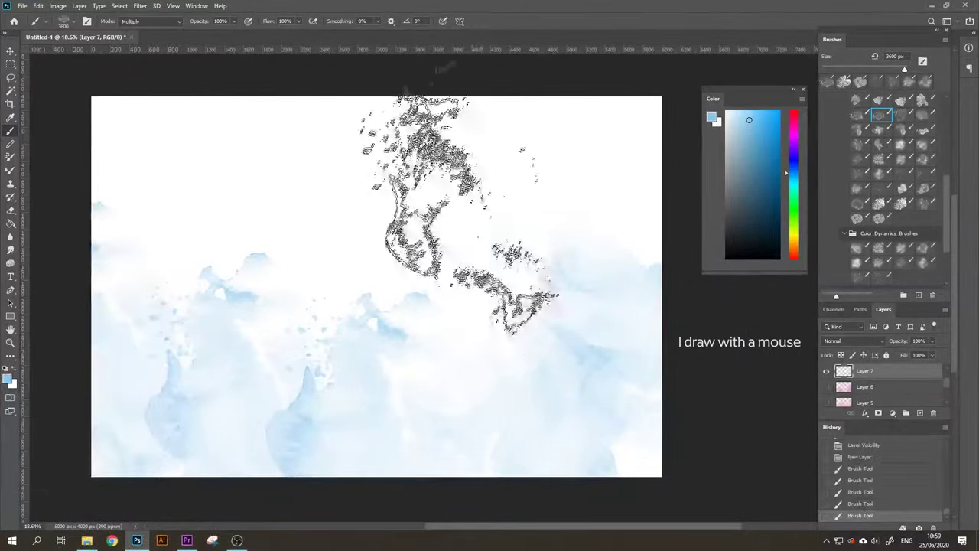
{"action": "left_click", "coordinate": [581, 183]}
{"action": "left_click", "coordinate": [620, 398]}
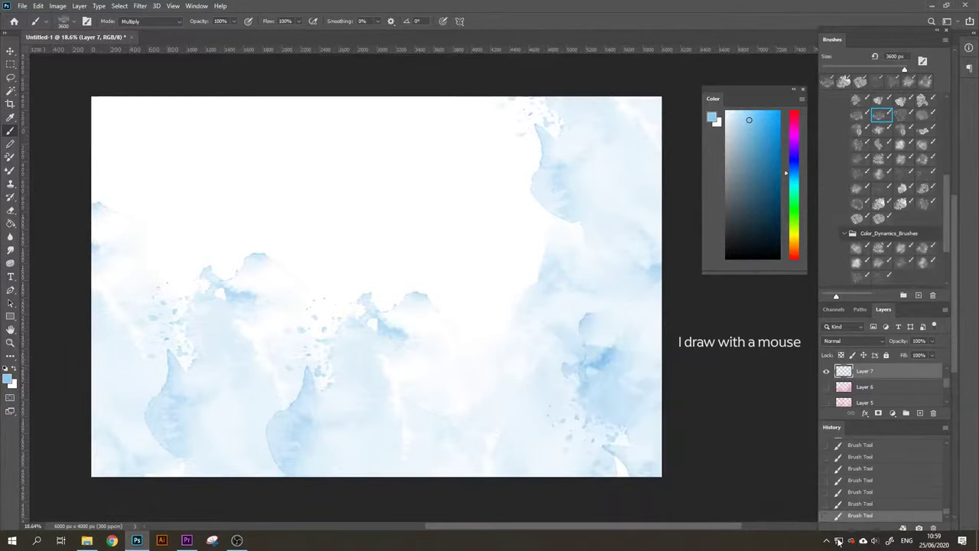
Hide Layer 7, then stamp pale blue-violet watercolour across nearly all of Layer 8.
{"action": "left_click", "coordinate": [826, 372]}
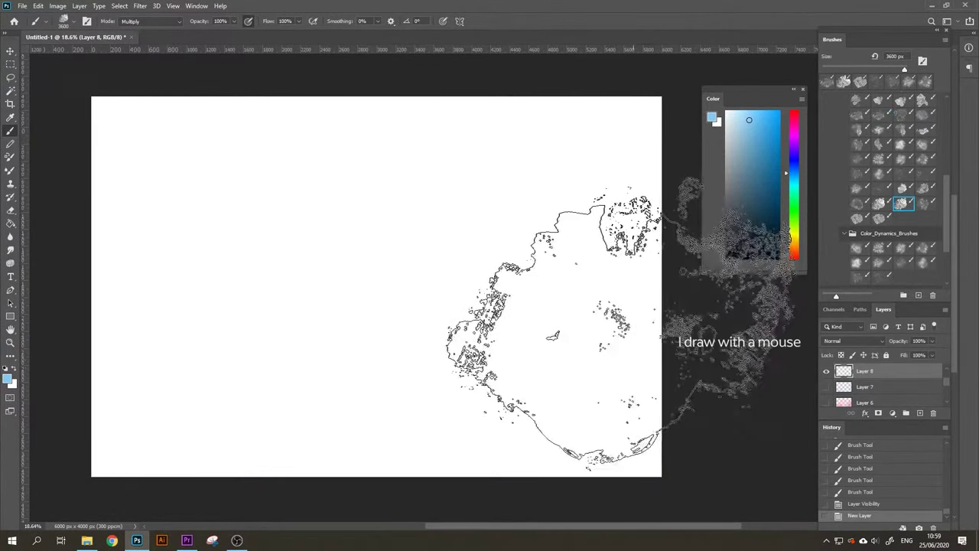
{"action": "left_click", "coordinate": [604, 359]}
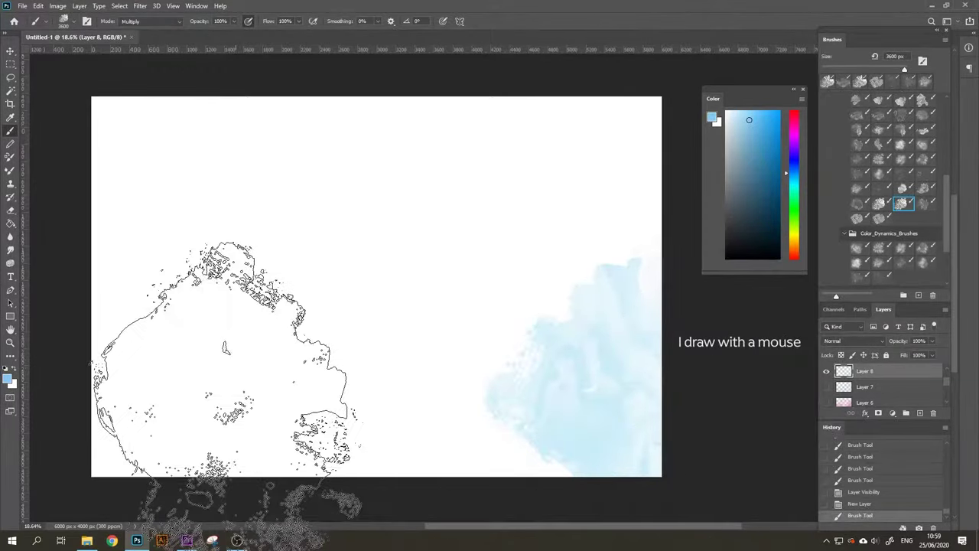
{"action": "left_click", "coordinate": [176, 252]}
{"action": "left_click", "coordinate": [191, 329]}
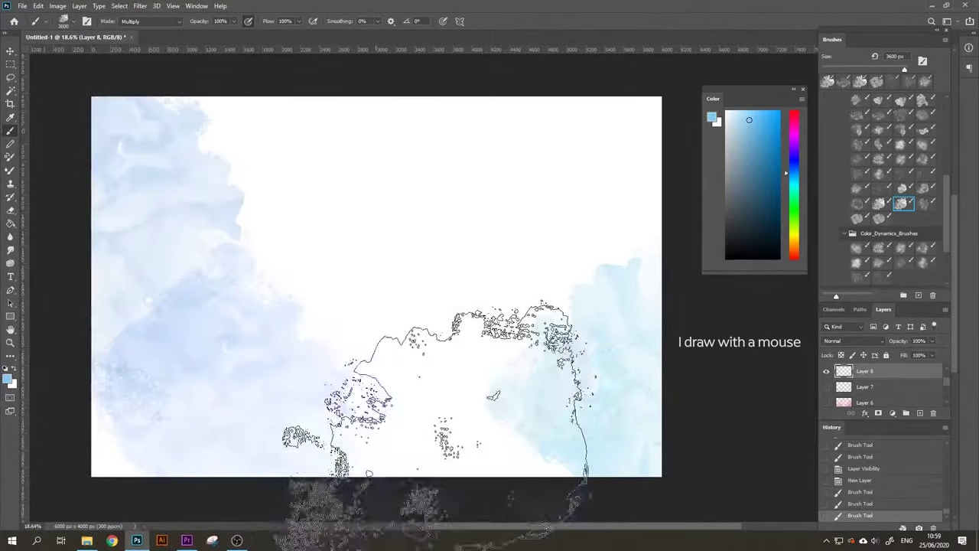
{"action": "left_click", "coordinate": [428, 398]}
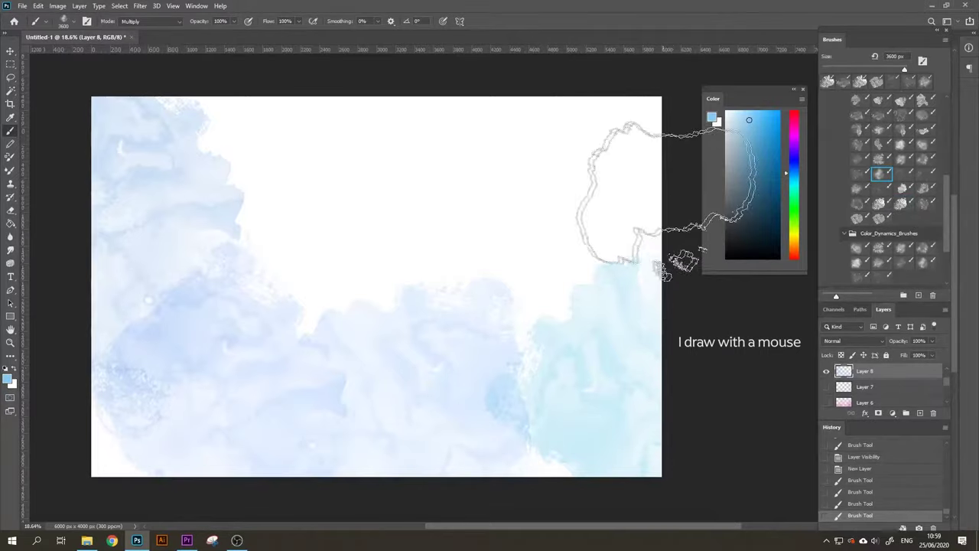
{"action": "left_click", "coordinate": [589, 214]}
{"action": "left_click", "coordinate": [503, 289]}
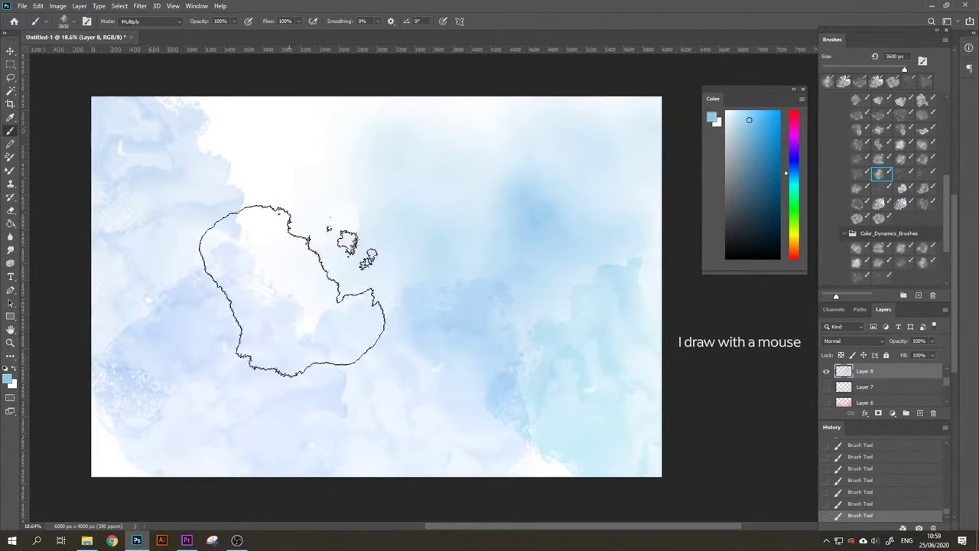
{"action": "left_click", "coordinate": [291, 291]}
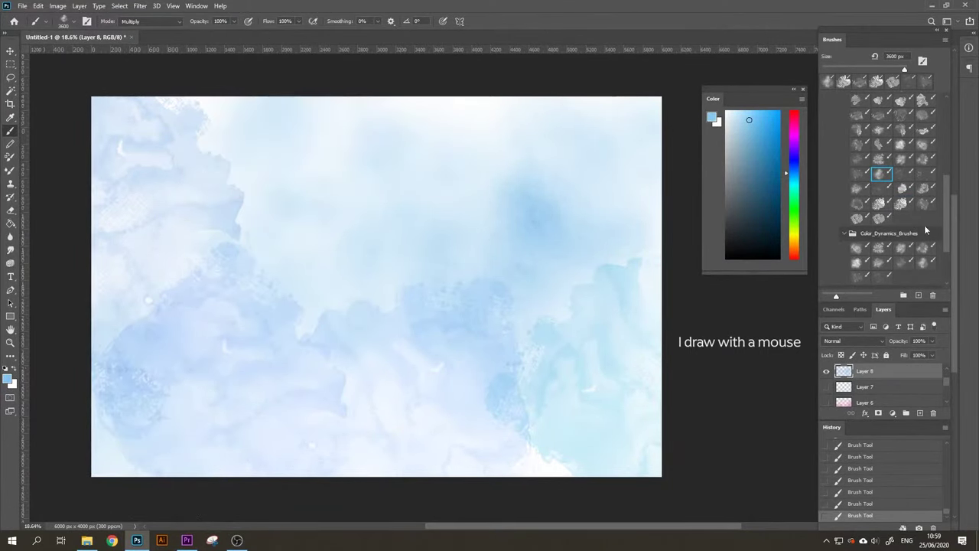
Hide Layer 8 and stamp blue watercolour on the right, lower left and upper middle of Layer 9.
{"action": "left_click", "coordinate": [826, 372]}
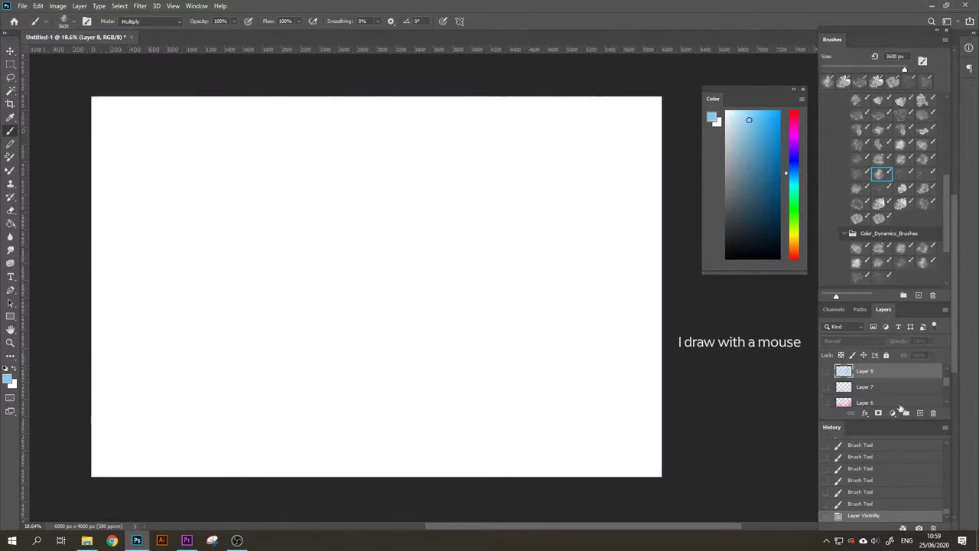
{"action": "left_click", "coordinate": [880, 130]}
{"action": "left_click", "coordinate": [604, 306]}
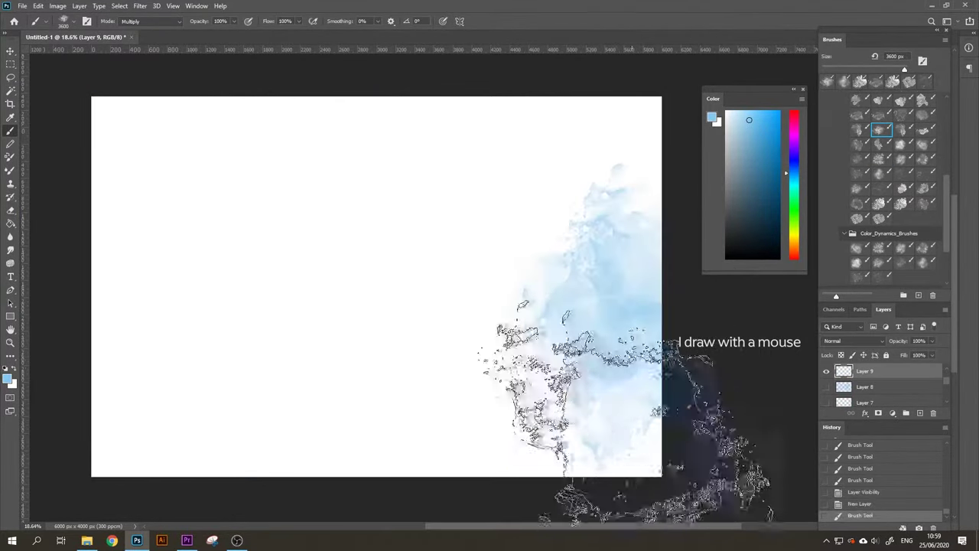
{"action": "left_click", "coordinate": [527, 405]}
{"action": "left_click", "coordinate": [275, 398]}
{"action": "left_click", "coordinate": [428, 176]}
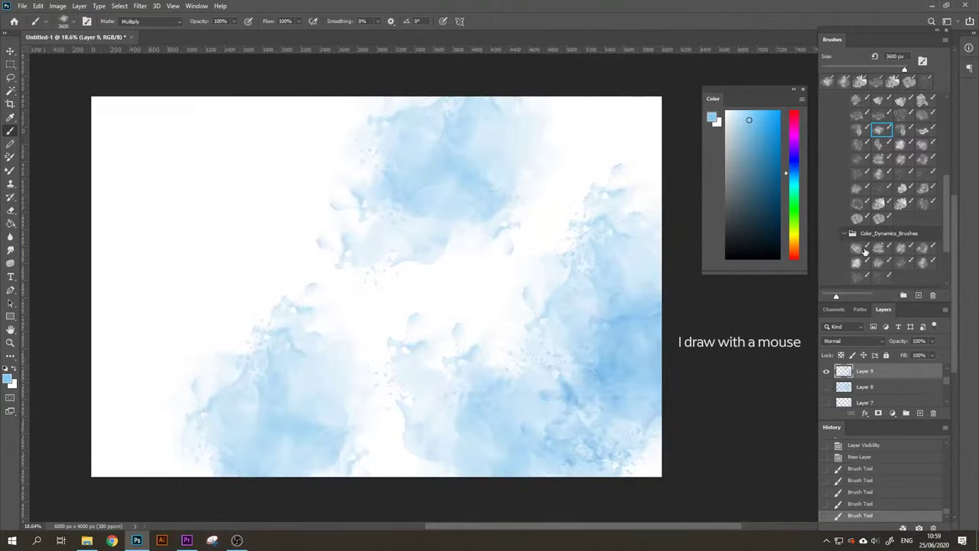
Layer teal-green and lavender watercolour stamps across the canvas, then hide Layer 9.
{"action": "left_click", "coordinate": [862, 247]}
{"action": "left_click", "coordinate": [528, 184]}
{"action": "left_click", "coordinate": [451, 305]}
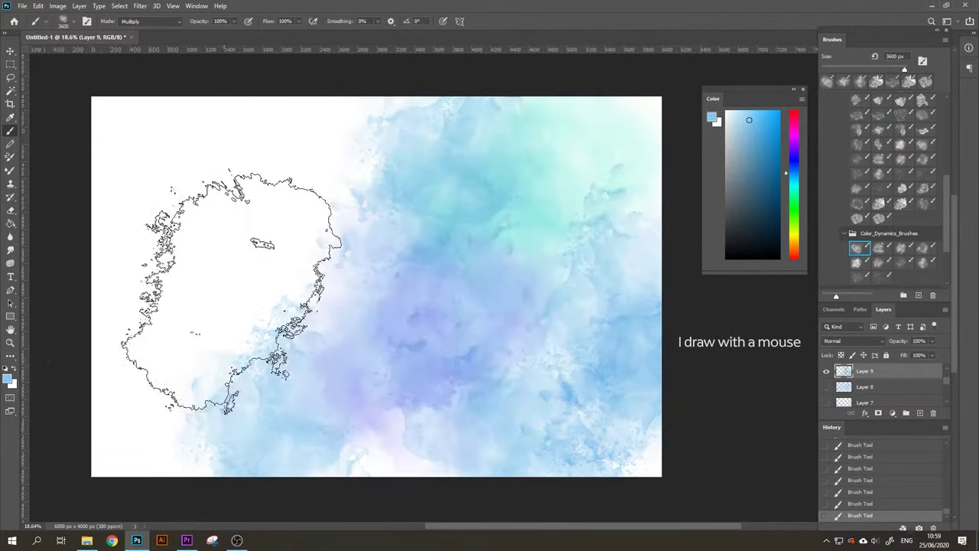
{"action": "left_click", "coordinate": [228, 293]}
{"action": "left_click", "coordinate": [137, 123]}
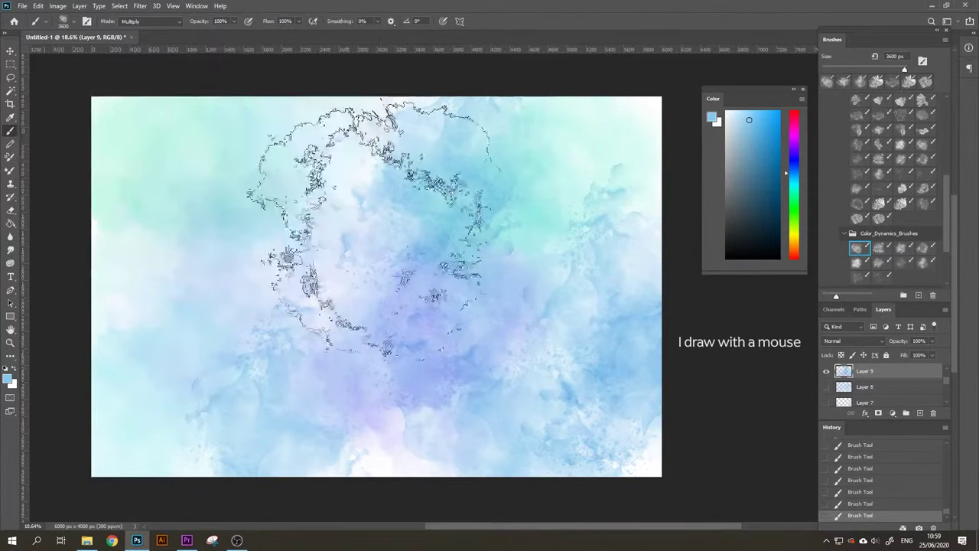
{"action": "left_click", "coordinate": [827, 371]}
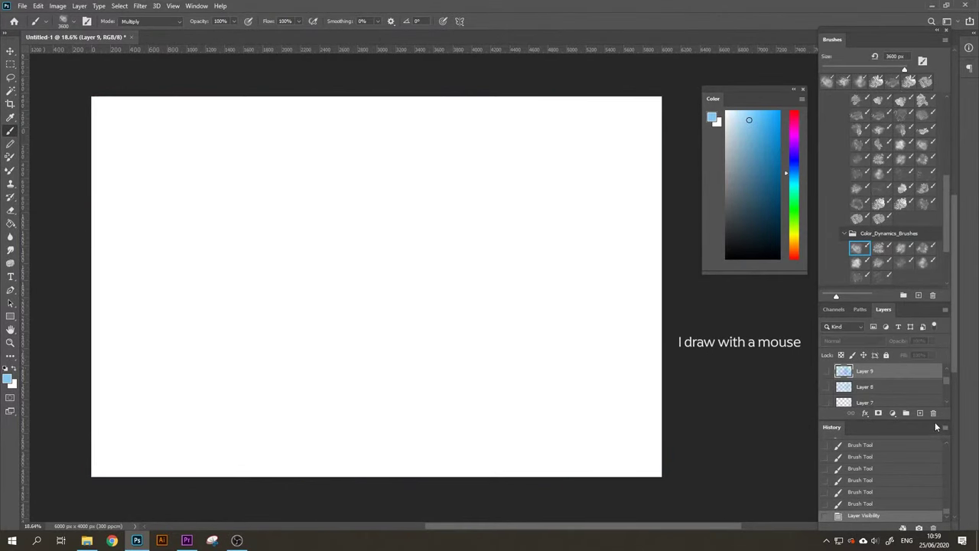
Stamp light-blue watercolour dabs across the right side and lower canvas of Layer 10.
{"action": "left_click", "coordinate": [925, 145]}
{"action": "left_click", "coordinate": [634, 329]}
{"action": "left_click", "coordinate": [590, 436]}
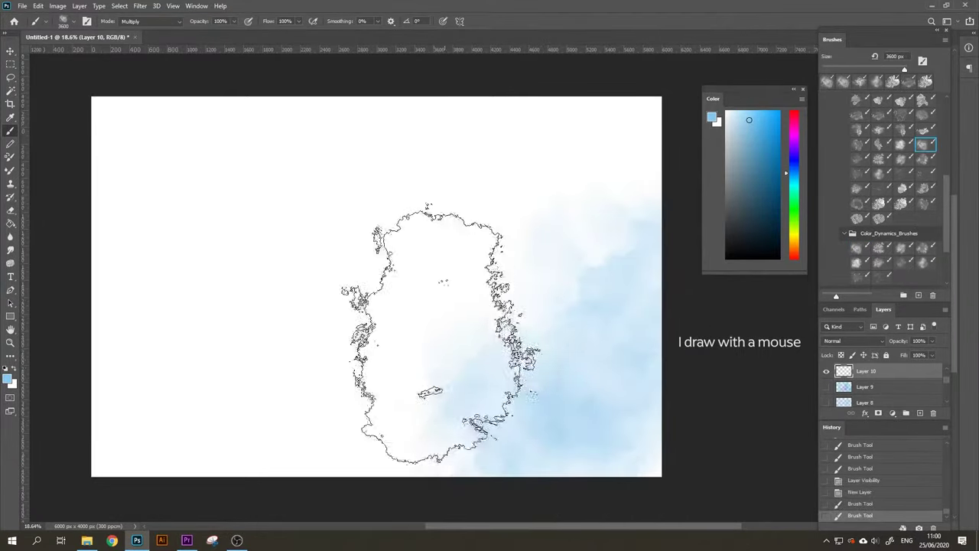
{"action": "left_click", "coordinate": [447, 321]}
{"action": "left_click", "coordinate": [344, 420]}
{"action": "left_click", "coordinate": [183, 424]}
{"action": "left_click", "coordinate": [513, 429]}
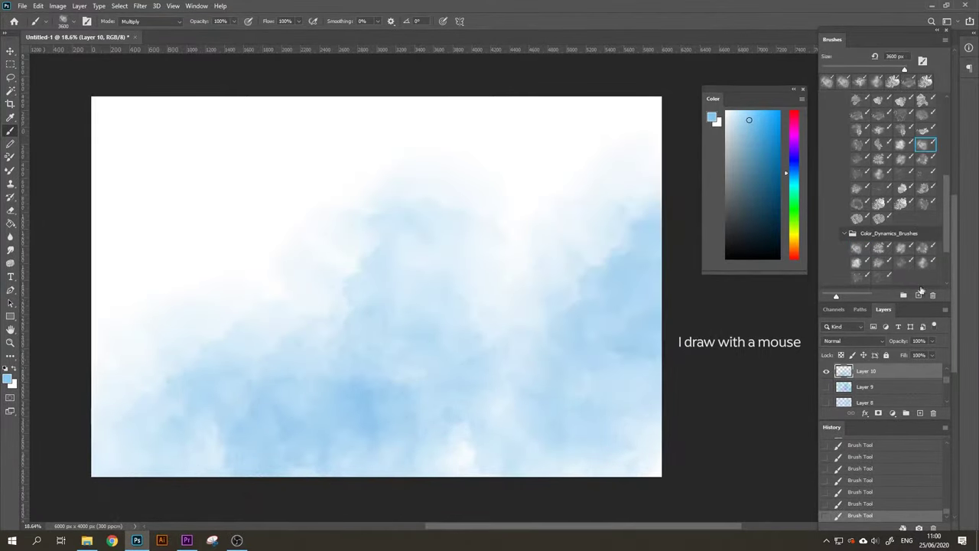
With a textured watercolour brush, add blue along the bottom left, left edge and upper right.
{"action": "left_click", "coordinate": [879, 203]}
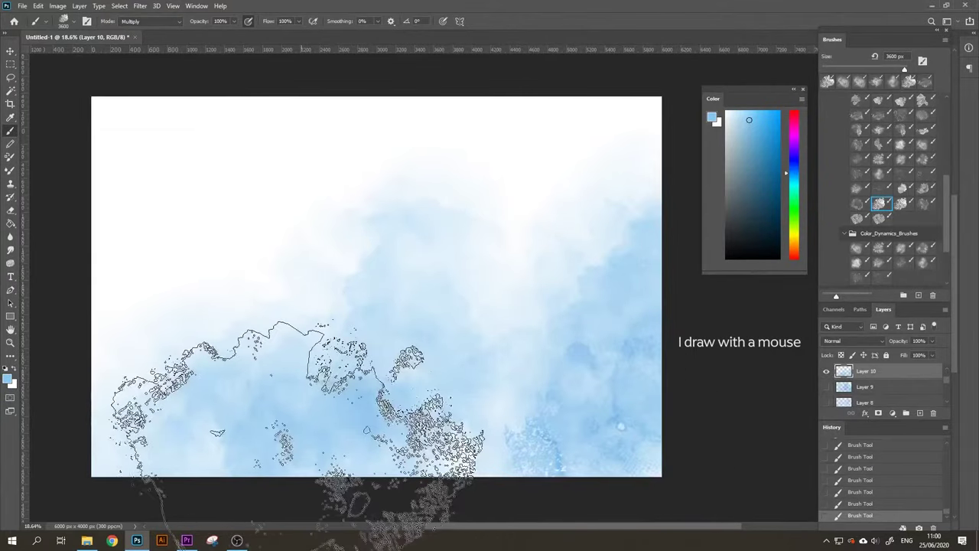
{"action": "left_click", "coordinate": [306, 413]}
{"action": "left_click", "coordinate": [122, 321]}
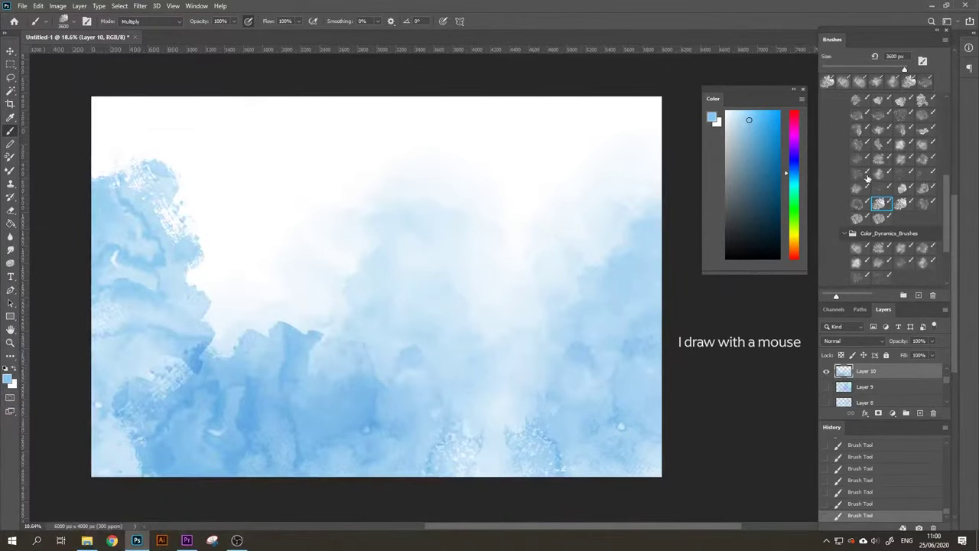
{"action": "left_click", "coordinate": [570, 233]}
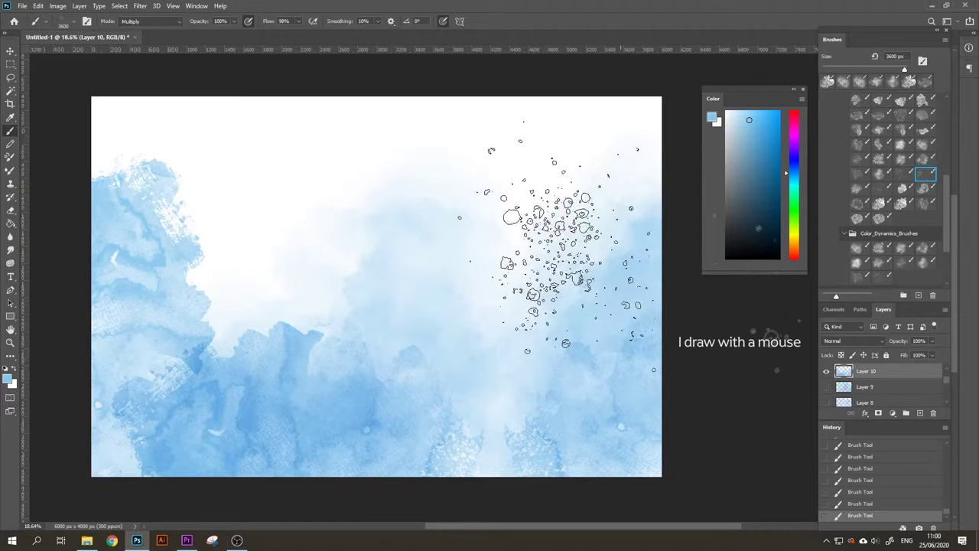
Hide Layer 10 and stamp pale pink watercolour across the right and left of Layer 11.
{"action": "left_click", "coordinate": [826, 371]}
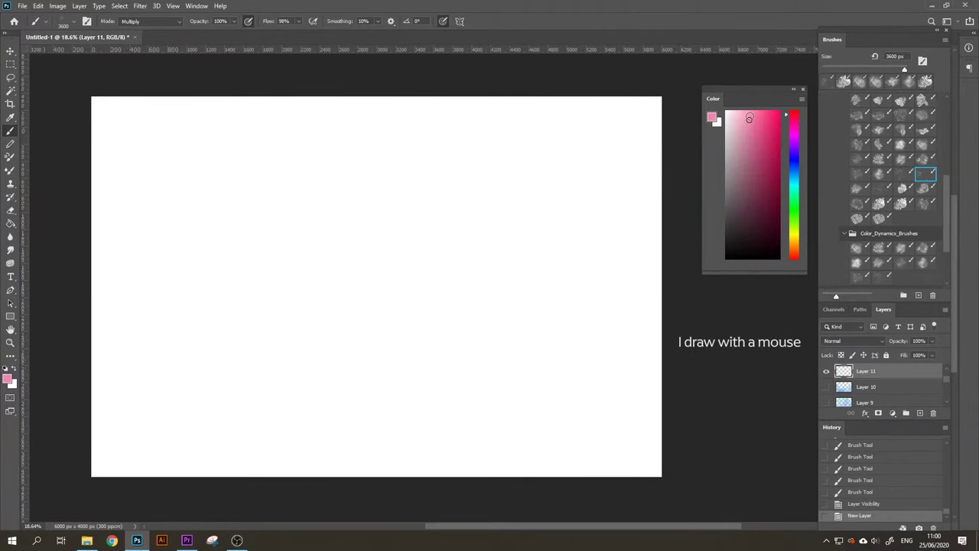
{"action": "left_click", "coordinate": [879, 130]}
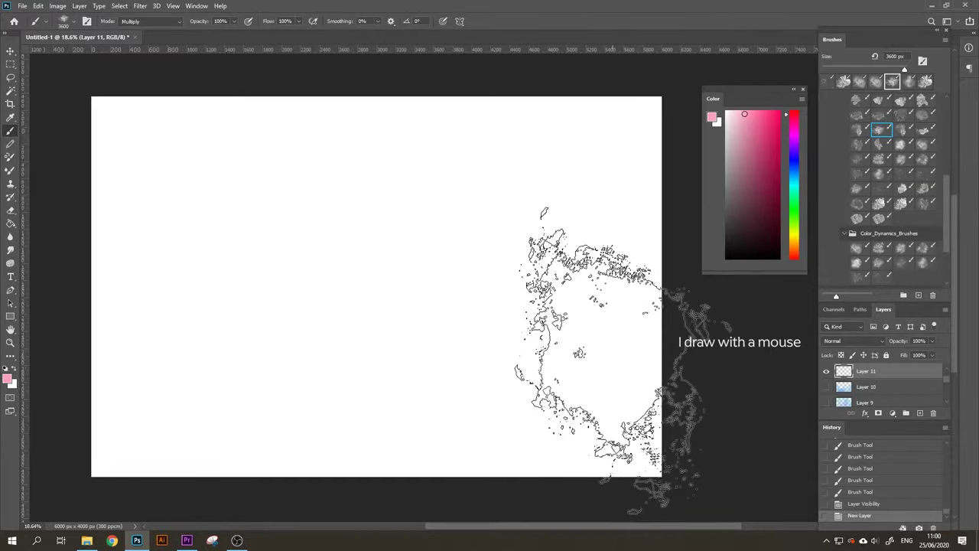
{"action": "left_click", "coordinate": [593, 336]}
{"action": "left_click", "coordinate": [557, 386]}
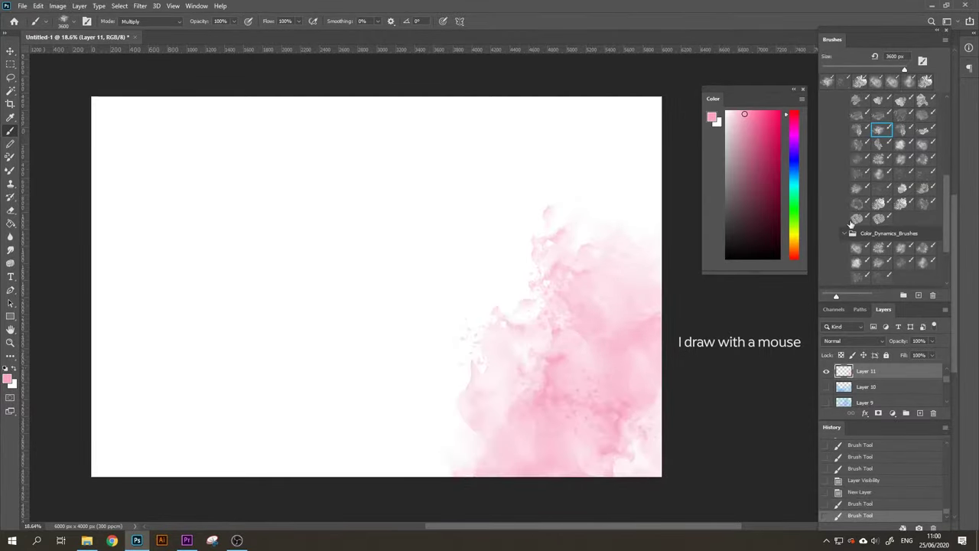
{"action": "left_click", "coordinate": [355, 355]}
{"action": "left_click", "coordinate": [339, 394]}
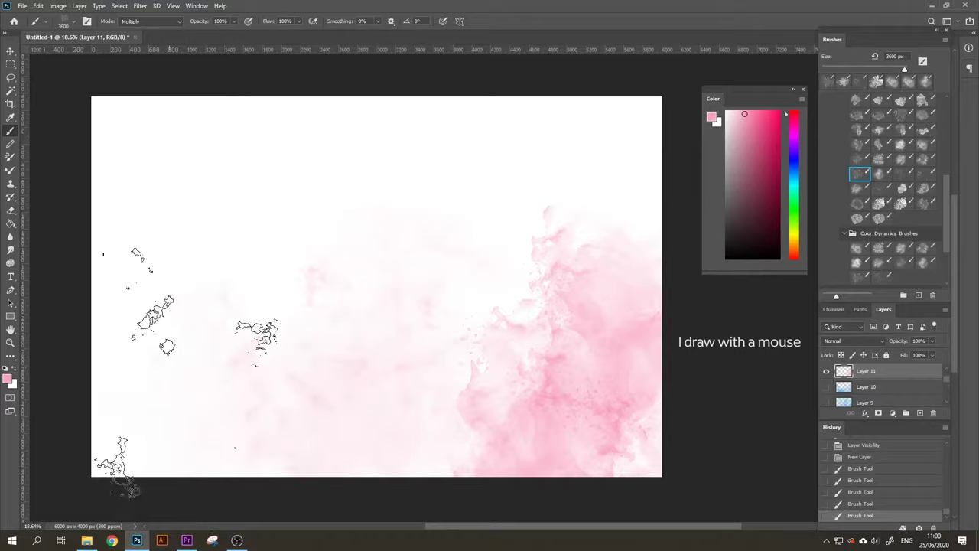
{"action": "left_click", "coordinate": [208, 295]}
{"action": "left_click", "coordinate": [481, 350]}
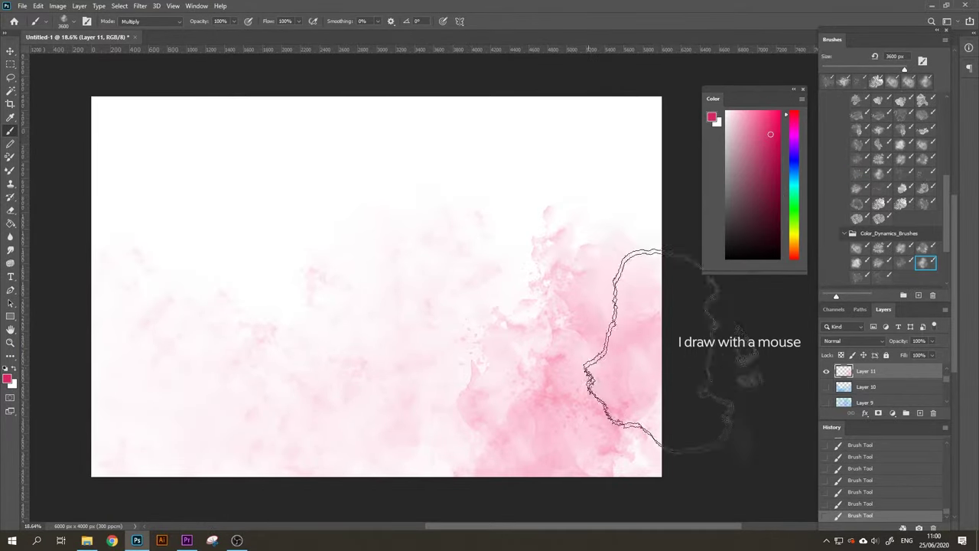
Add stronger pink to the top right and lower canvas, plus a peach wash top-left.
{"action": "left_click", "coordinate": [604, 230]}
{"action": "left_click", "coordinate": [383, 352]}
{"action": "left_click", "coordinate": [192, 428]}
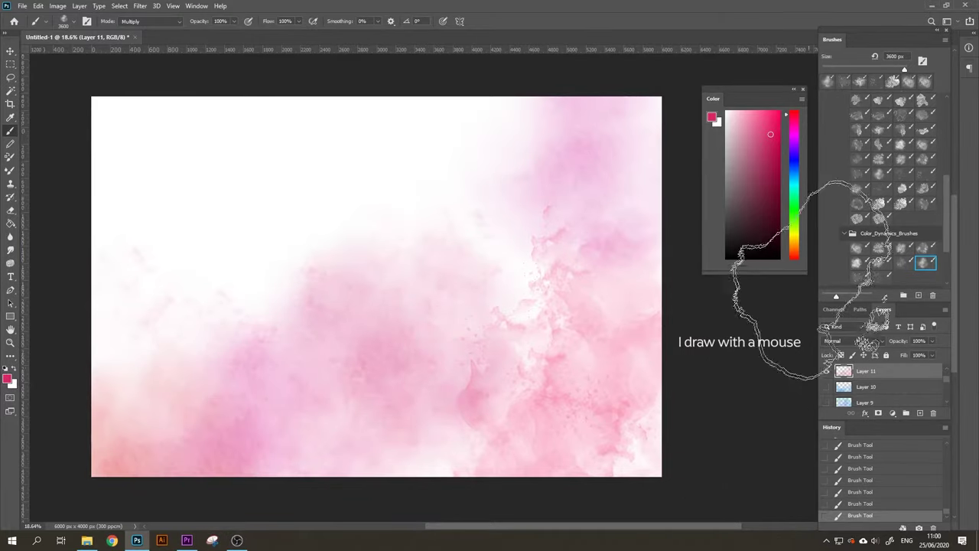
{"action": "left_click", "coordinate": [188, 197]}
{"action": "left_click", "coordinate": [925, 263]}
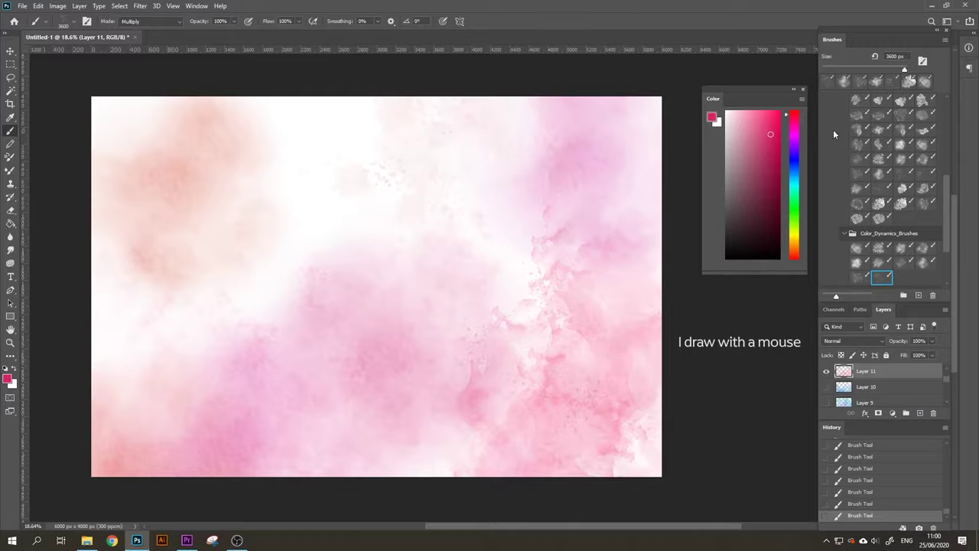
Redo the pink stamps at the top centre and bottom-left with a different watercolour brush.
{"action": "left_click", "coordinate": [880, 130]}
{"action": "left_click", "coordinate": [432, 164]}
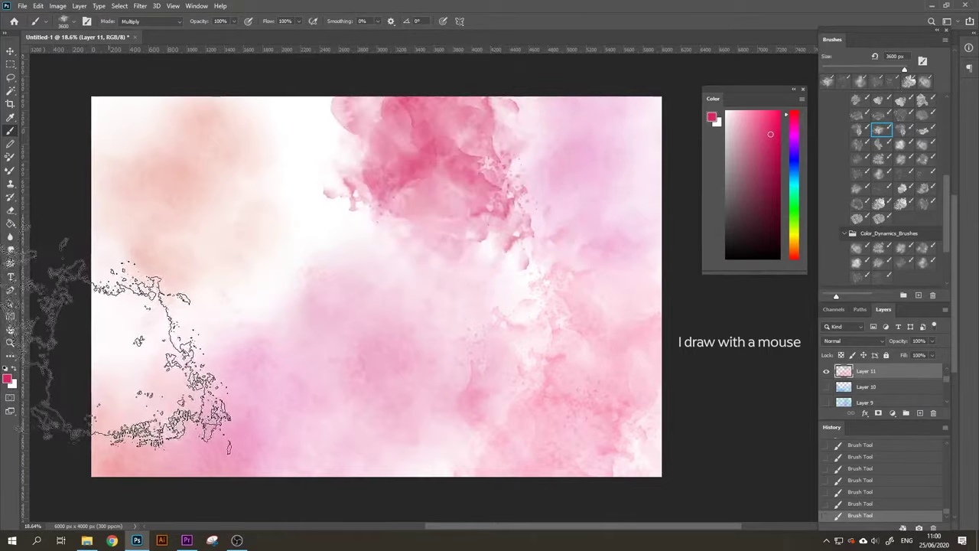
{"action": "left_click", "coordinate": [126, 359]}
{"action": "key", "text": "ctrl+z"}
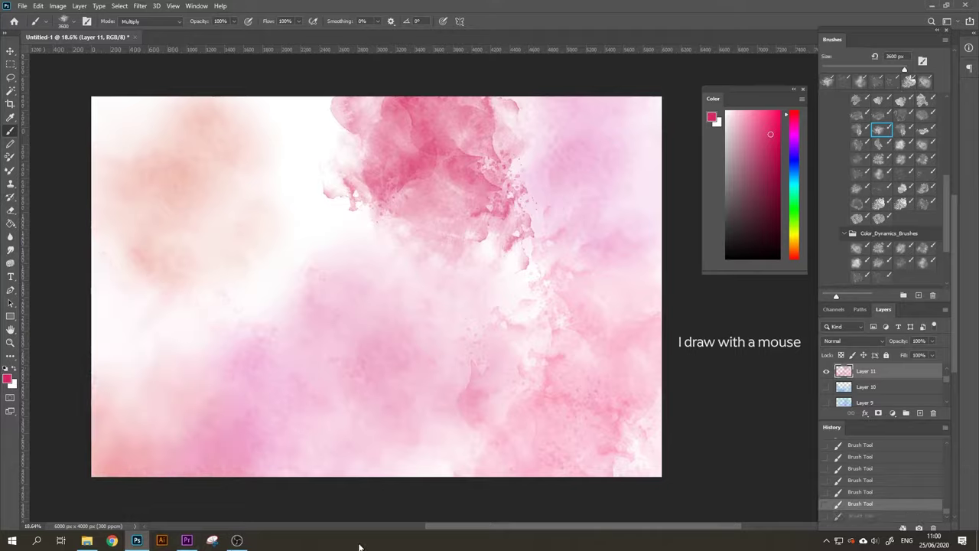
{"action": "key", "text": "ctrl+z"}
{"action": "left_click", "coordinate": [858, 144]}
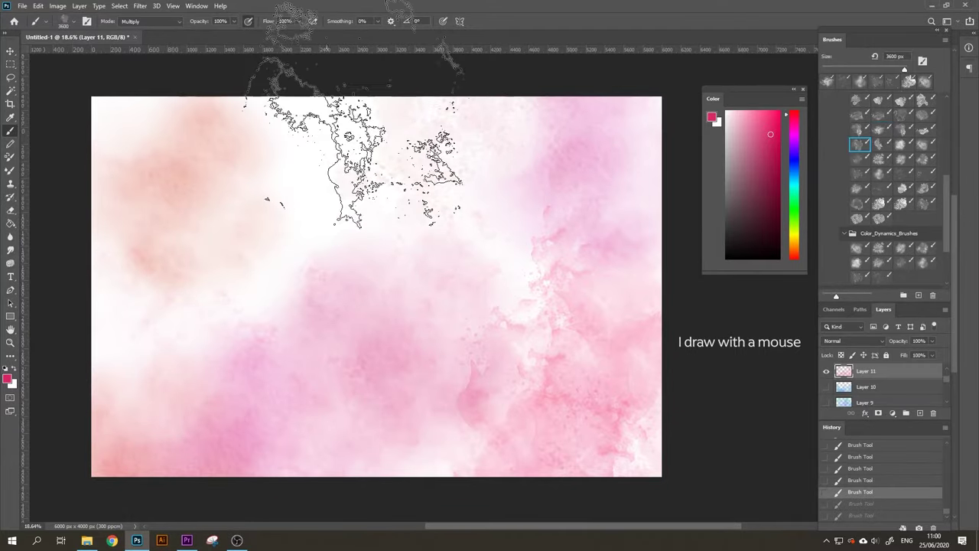
{"action": "left_click", "coordinate": [387, 157]}
{"action": "left_click", "coordinate": [157, 387]}
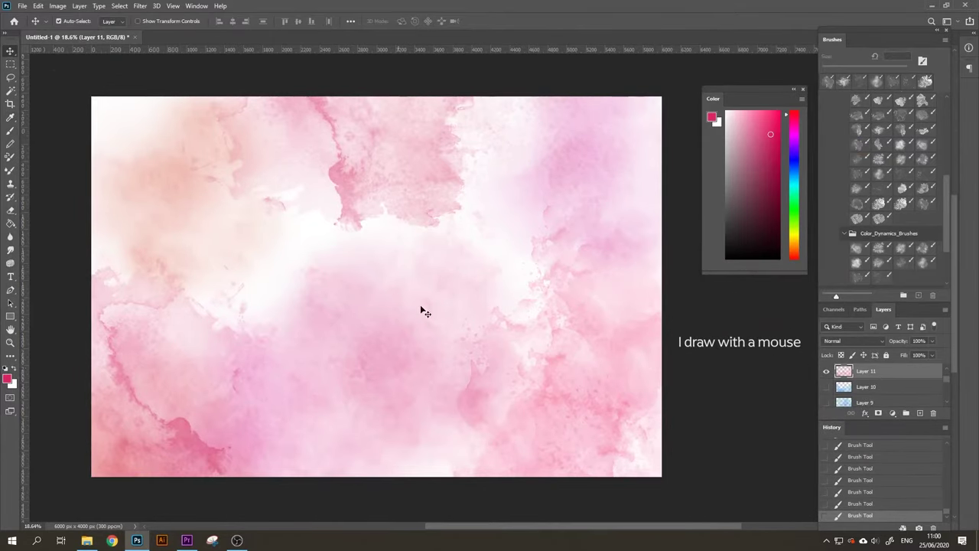
Zoom in to about 53% and pan around the pink watercolour texture.
{"action": "scroll", "coordinate": [467, 370], "scroll_direction": "up", "scroll_amount": 5}
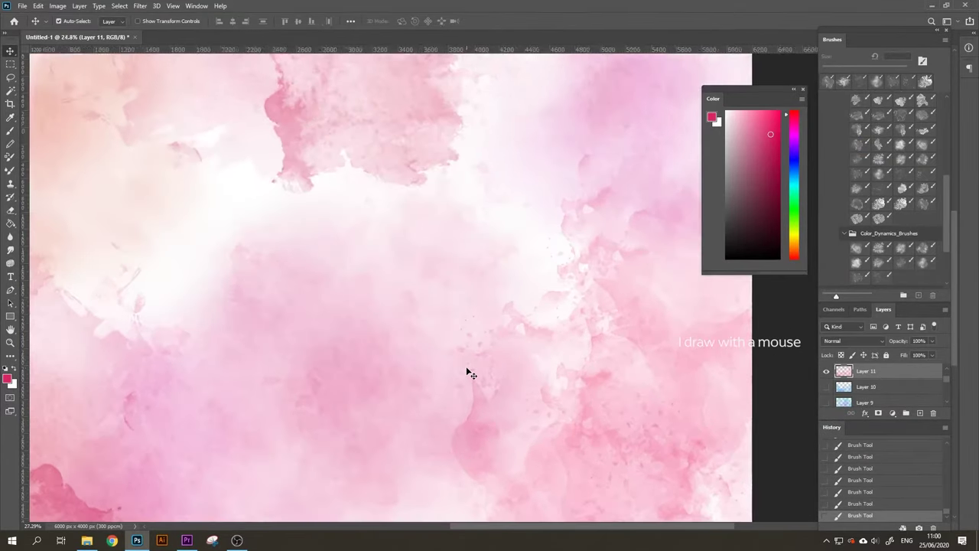
{"action": "scroll", "coordinate": [466, 371], "scroll_direction": "up", "scroll_amount": 3}
{"action": "mouse_move", "coordinate": [372, 382]}
{"action": "left_mouse_down"}
{"action": "mouse_move", "coordinate": [531, 323]}
{"action": "mouse_move", "coordinate": [350, 321]}
{"action": "mouse_move", "coordinate": [367, 360]}
{"action": "mouse_move", "coordinate": [399, 297]}
{"action": "left_mouse_up"}
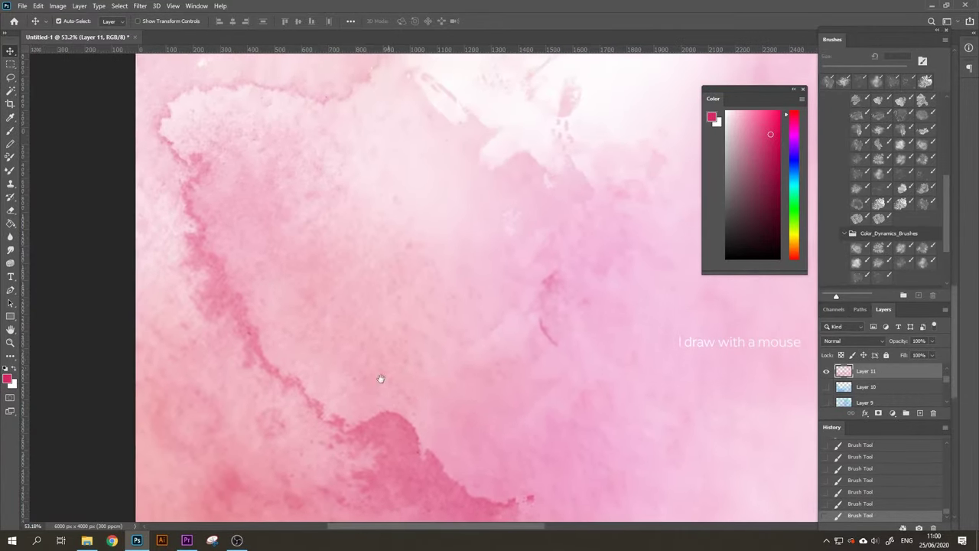